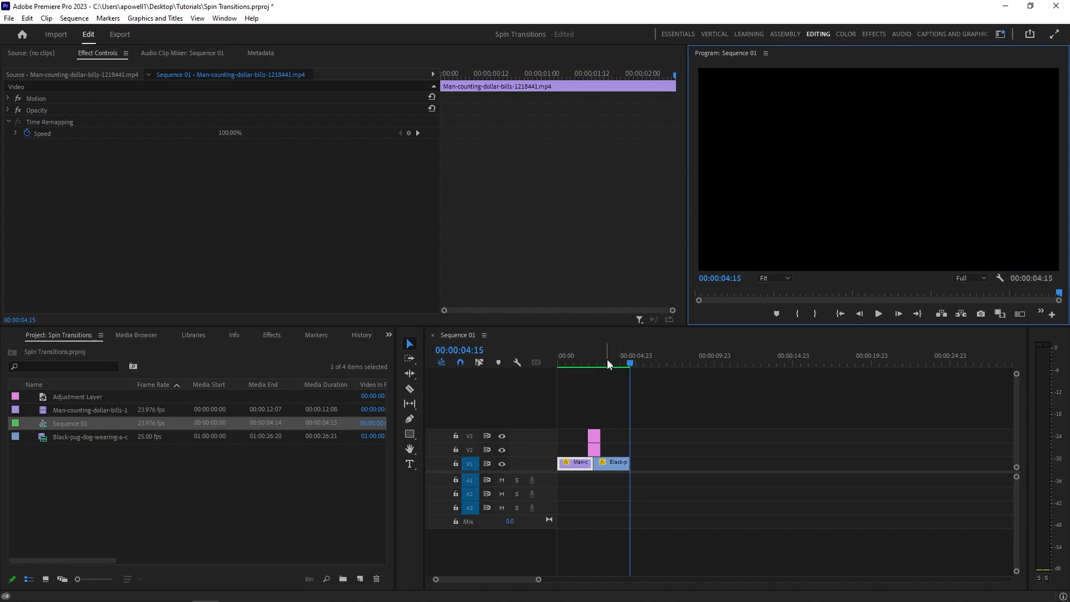
# Step: Inspect the two stacked adjustment layers over the cut between the clips in the existing sequence
pyautogui.click(575, 362)
pyautogui.moveTo(627, 403); pyautogui.dragTo(578, 458)
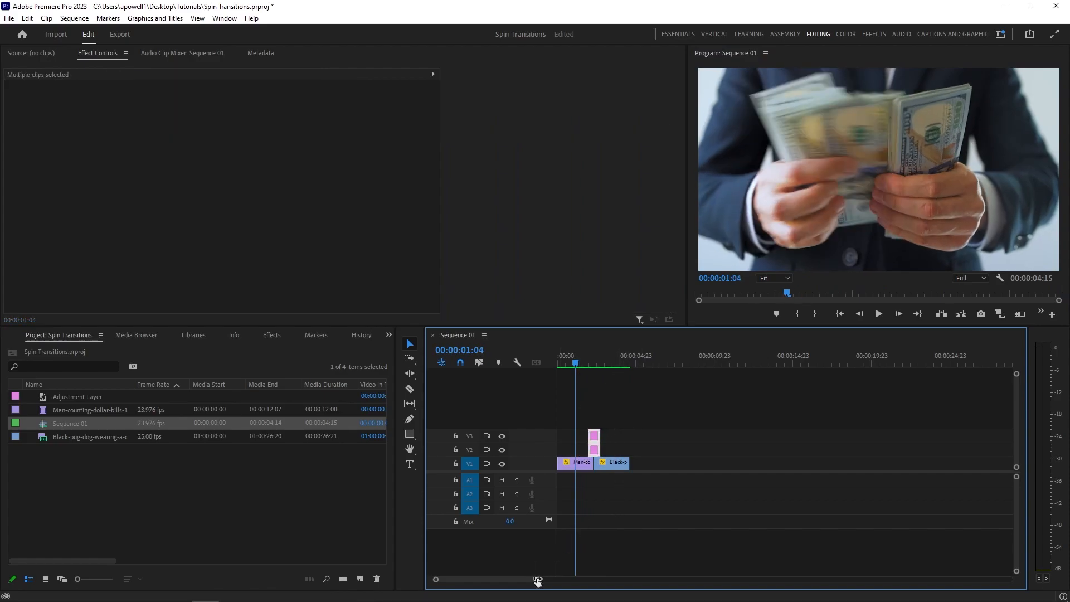
pyautogui.moveTo(538, 579); pyautogui.dragTo(485, 580)
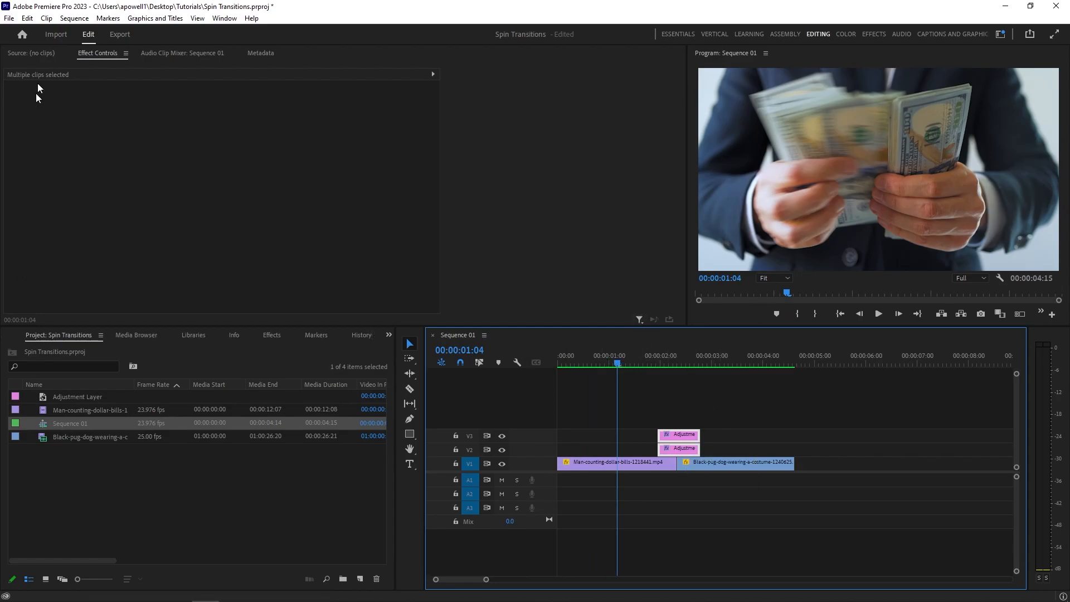
# Step: Create a new project named "spinning transition" in the Tutorials folder on the desktop
pyautogui.click(24, 33)
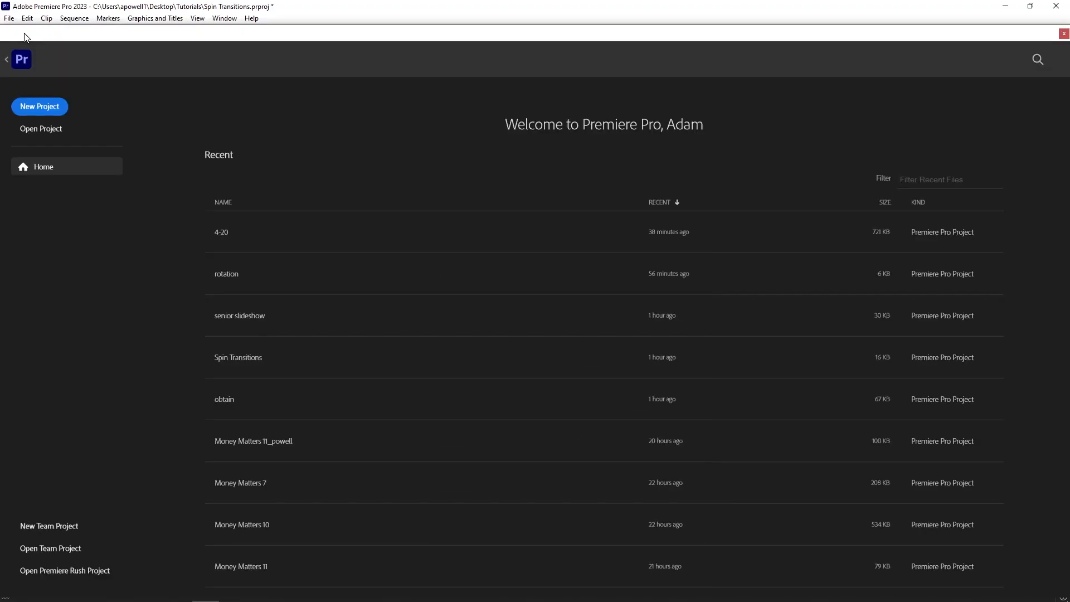
pyautogui.click(50, 111)
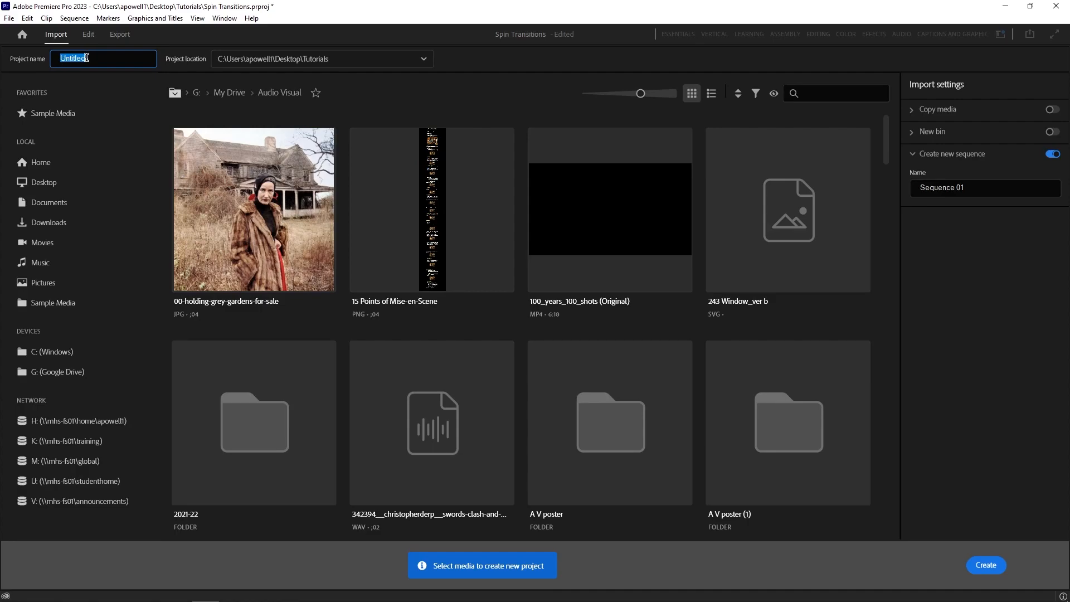
pyautogui.write('spinning transtioni')
pyautogui.click(424, 58)
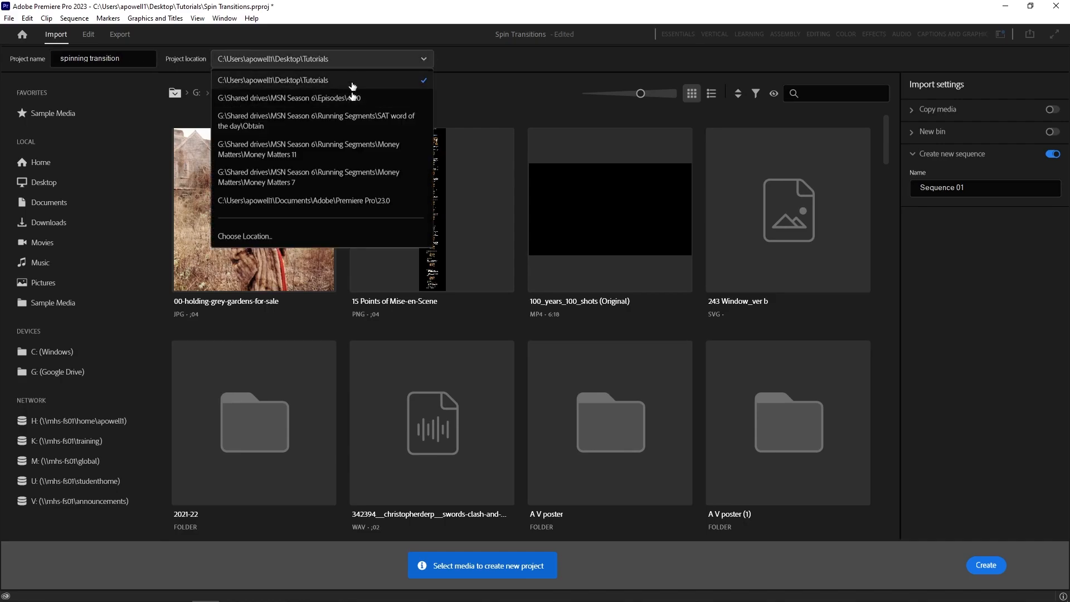
pyautogui.click(408, 86)
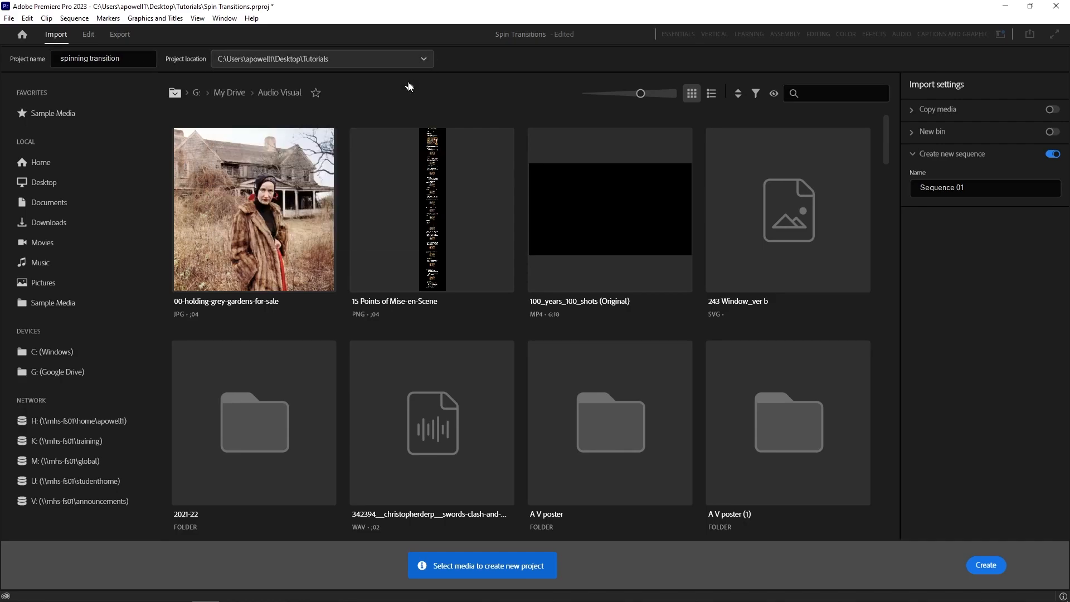
pyautogui.click(973, 567)
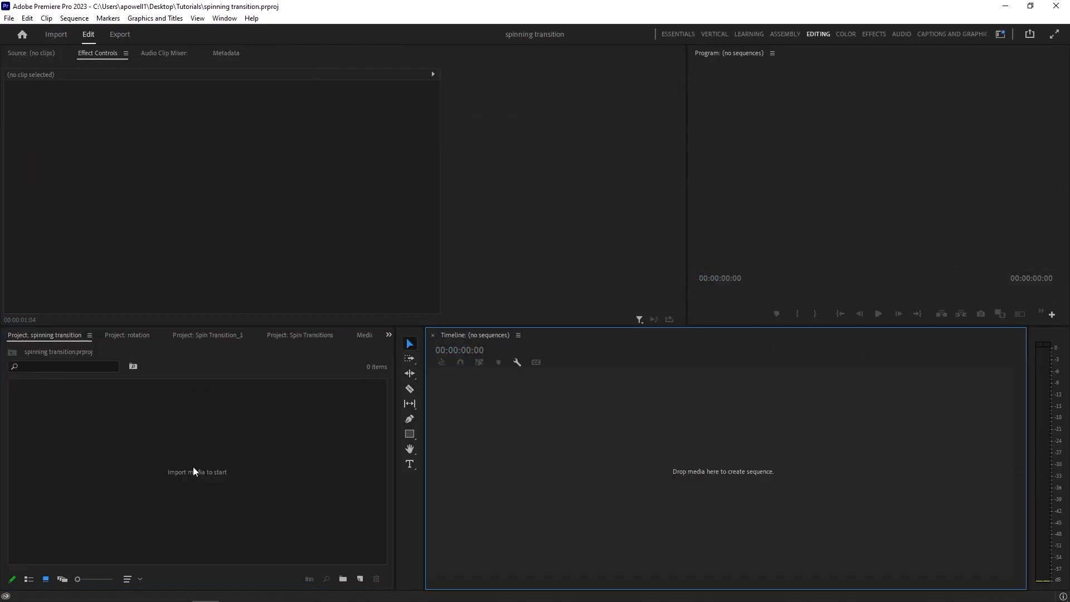
# Step: Create a new sequence from the Digital SLR preset DSLR 1080p24
pyautogui.click(8, 18)
pyautogui.moveTo(28, 32)
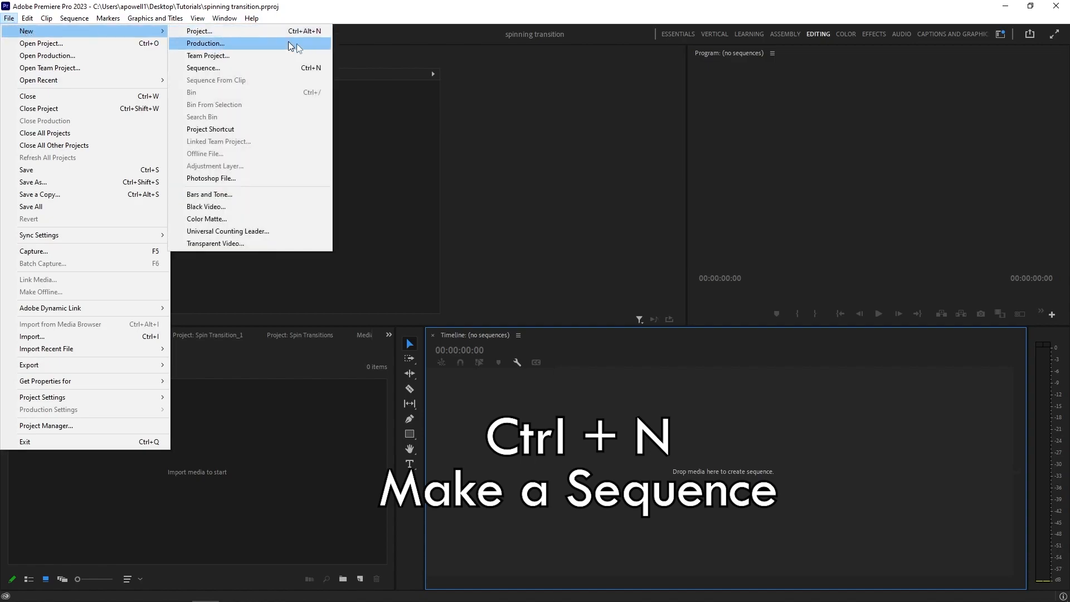
pyautogui.click(292, 71)
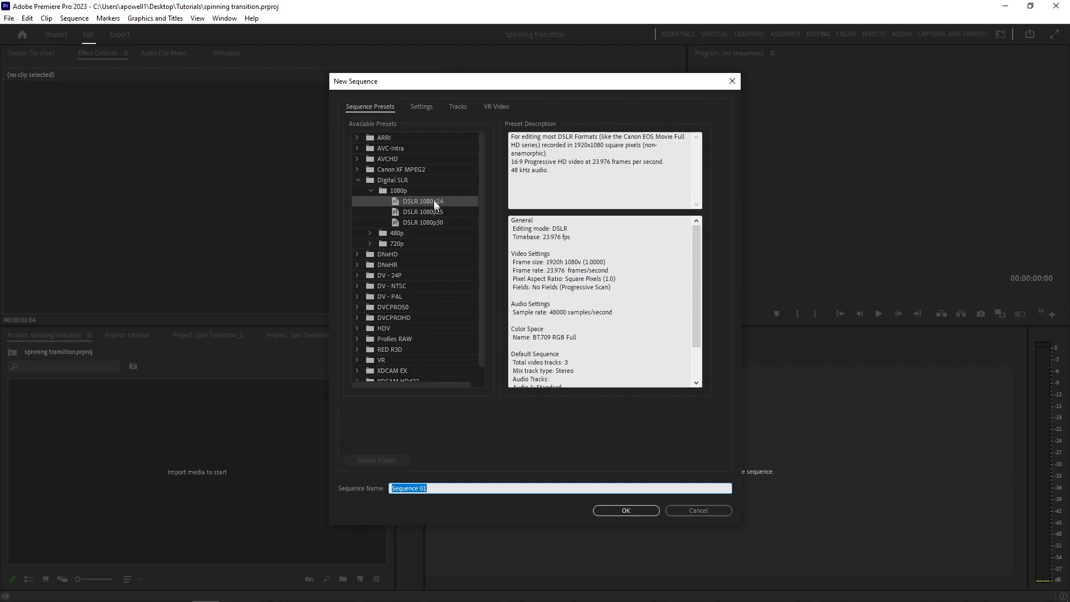
pyautogui.click(640, 509)
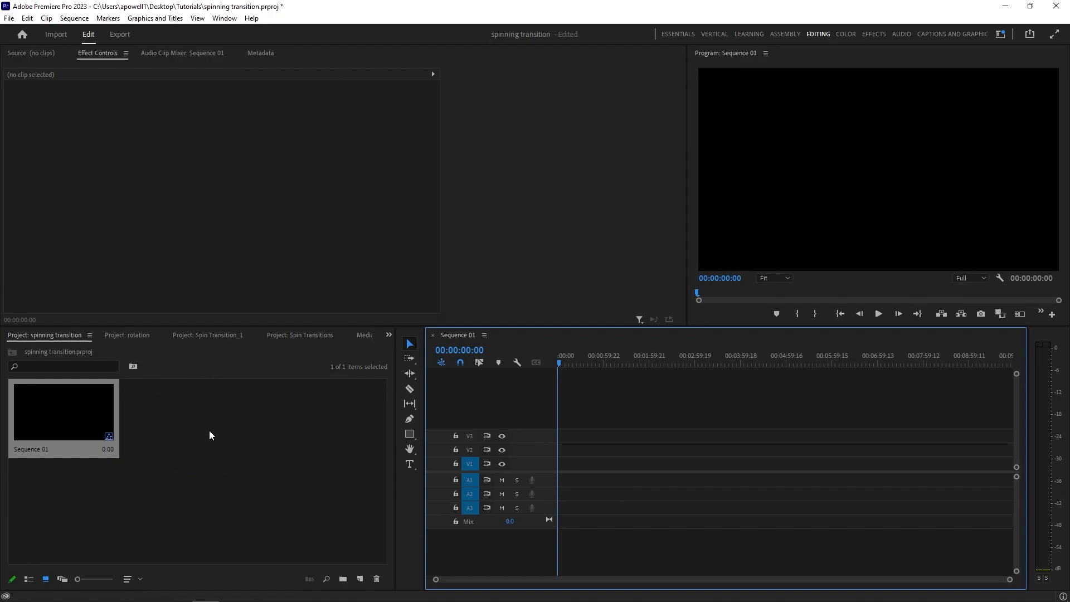
# Step: Bring both the smoke and smiling woman clips from the rotation project into spinning transition and place them at the start of track V1
pyautogui.click(139, 335)
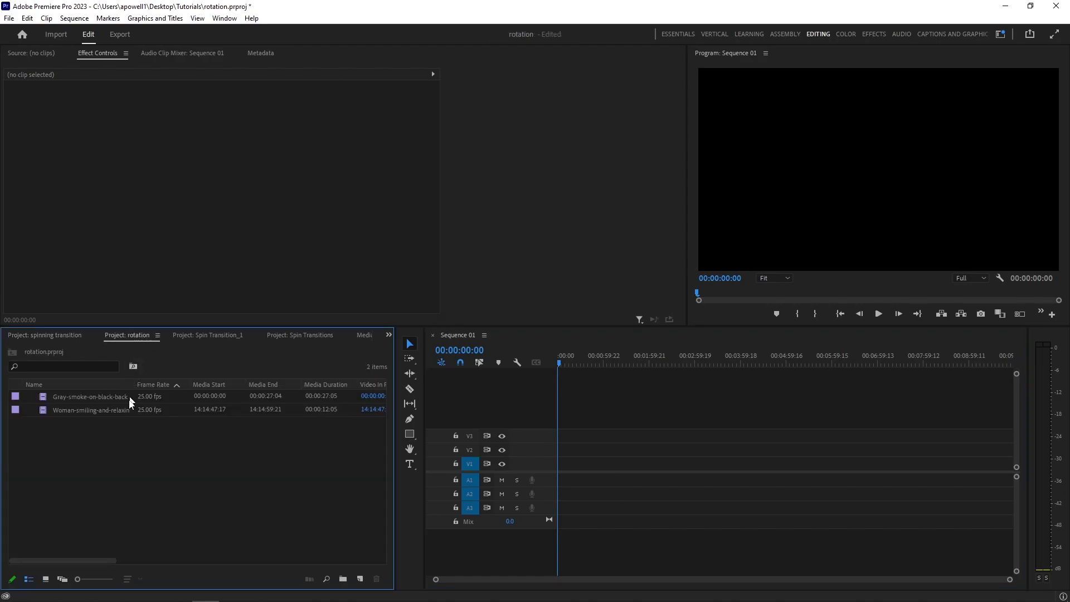
pyautogui.moveTo(132, 427); pyautogui.dragTo(88, 403)
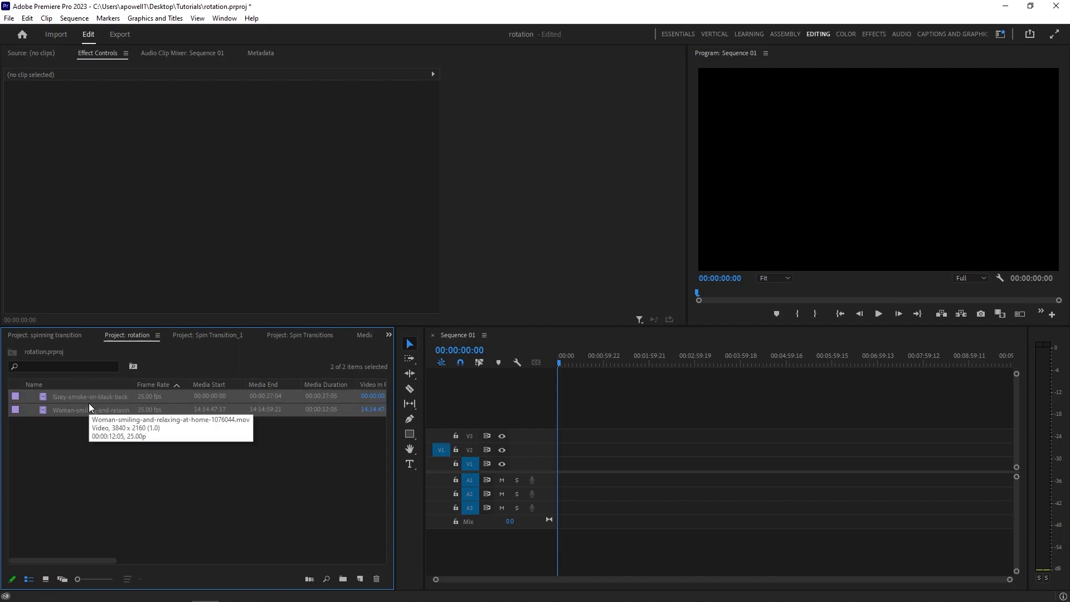
pyautogui.click(37, 334)
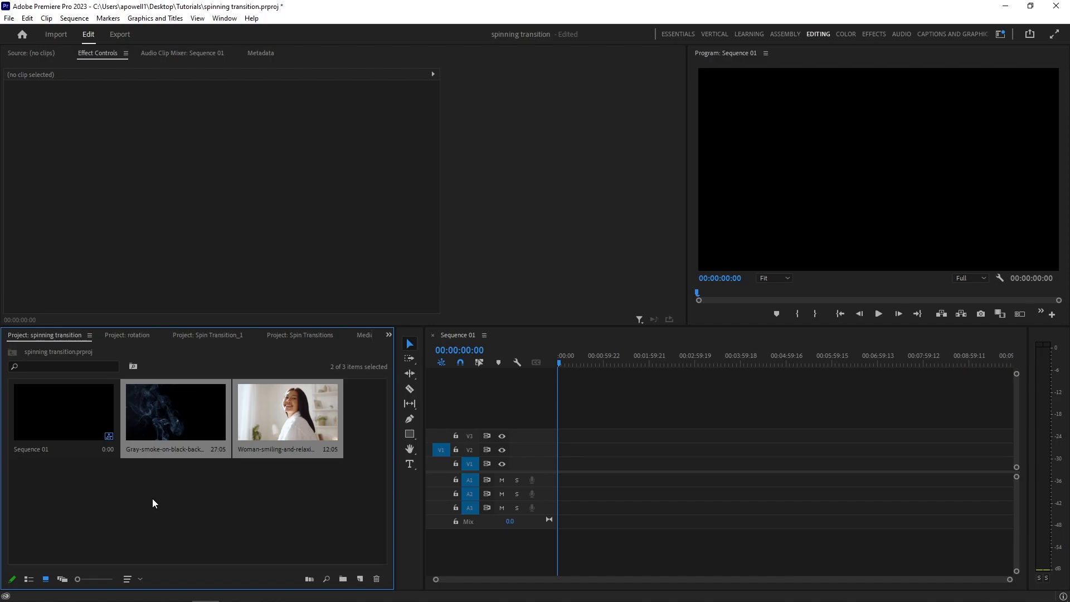
pyautogui.moveTo(306, 505); pyautogui.dragTo(555, 465)
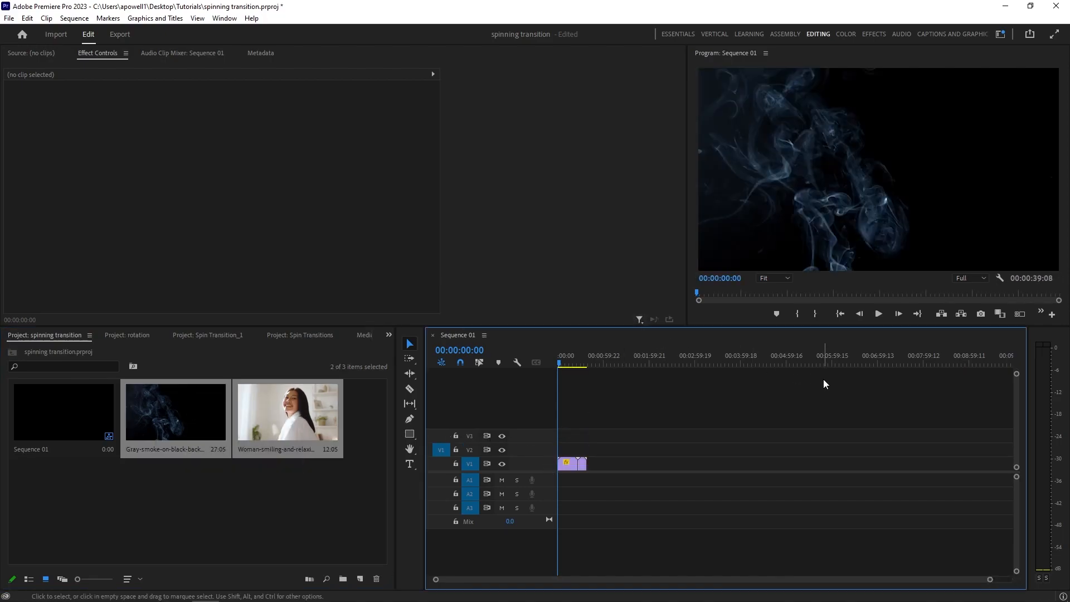
# Step: Check the smoke clip in the sequence, select both clips on V1 and view their clip options
pyautogui.click(566, 362)
pyautogui.click(567, 464)
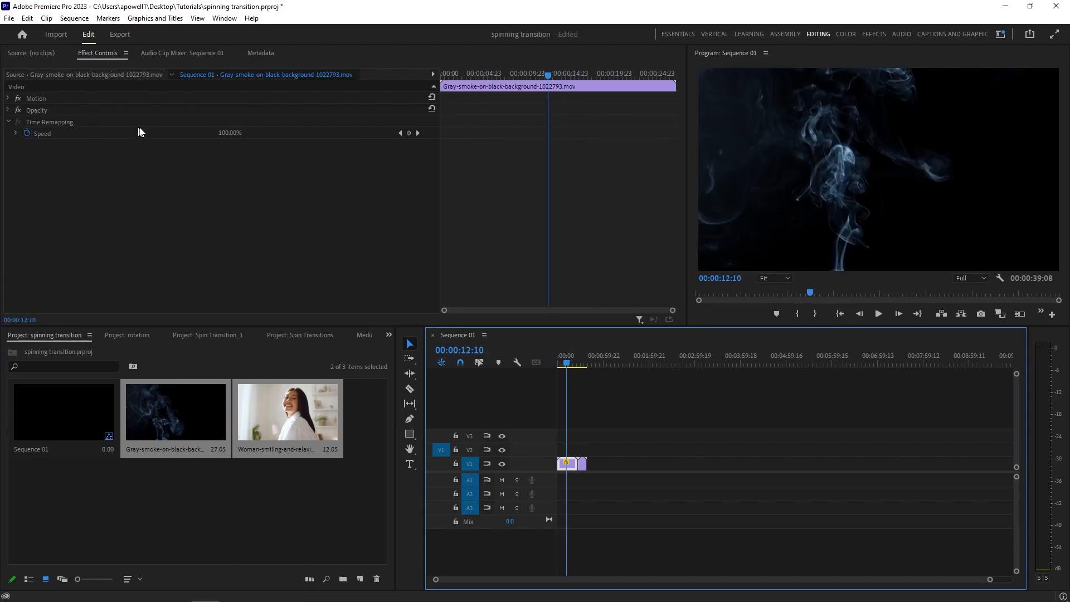
pyautogui.moveTo(631, 501); pyautogui.dragTo(569, 469)
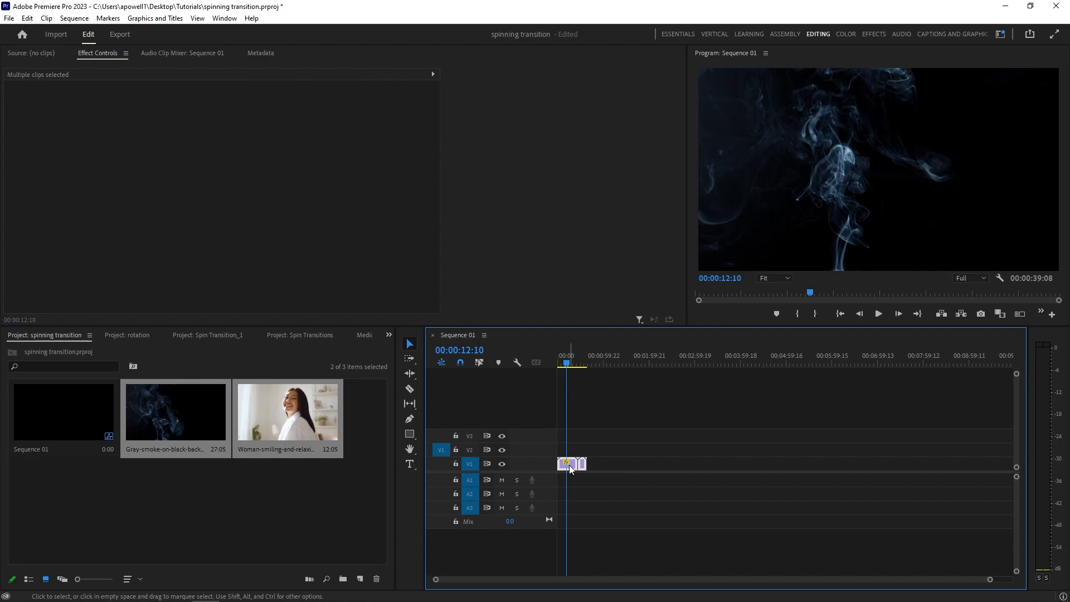
pyautogui.rightClick(570, 465)
pyautogui.click(606, 504)
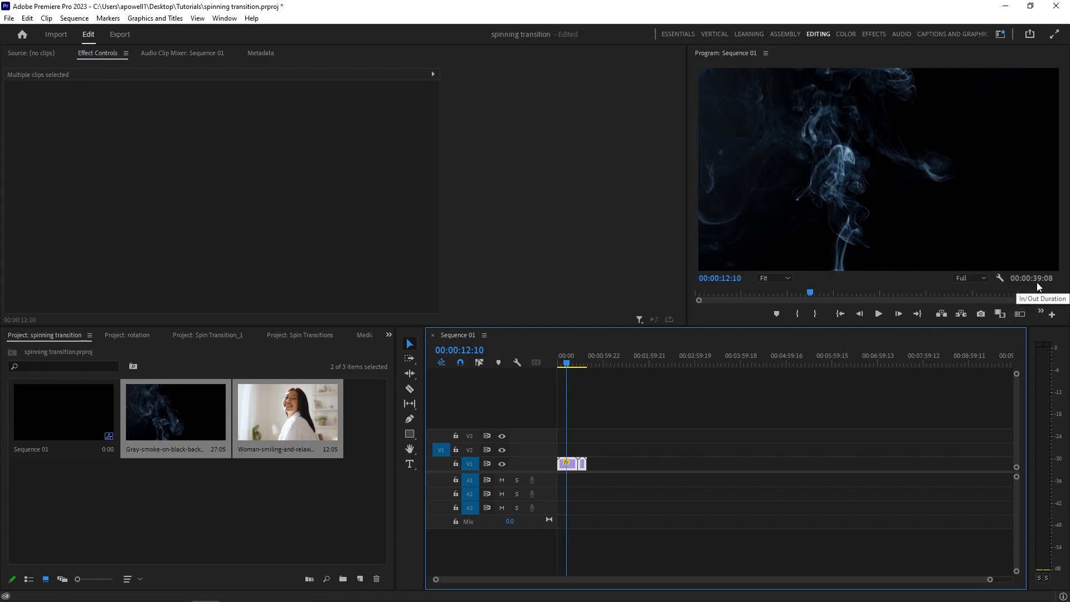
# Step: Ripple-trim the smoke clip at both ends and the woman clip's end so the sequence lasts about 00:00:08:23
pyautogui.moveTo(989, 580); pyautogui.dragTo(653, 579)
pyautogui.click(410, 374)
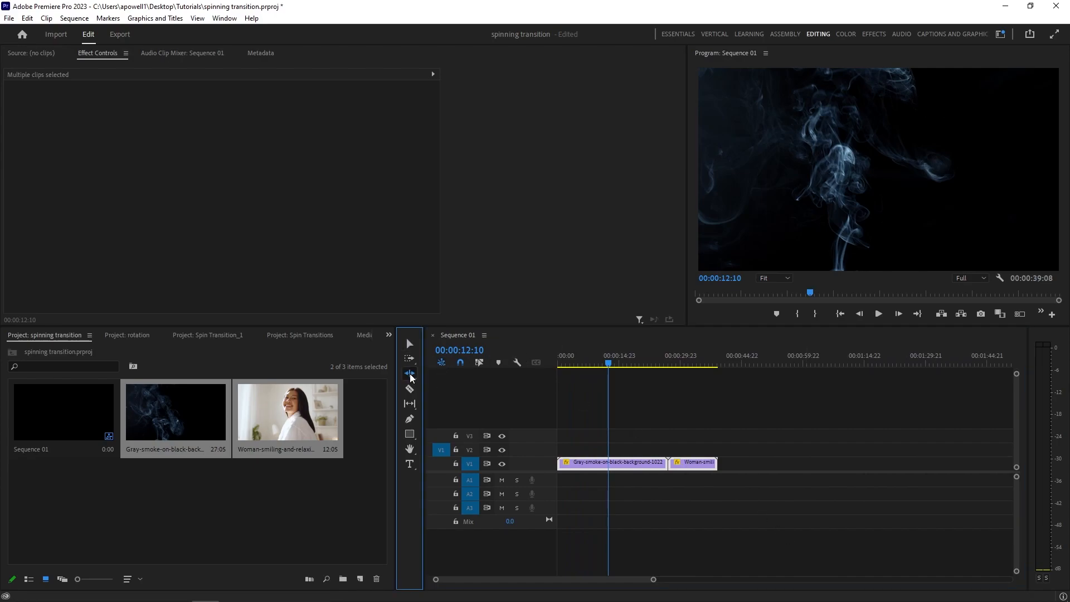
pyautogui.moveTo(559, 462); pyautogui.dragTo(582, 468)
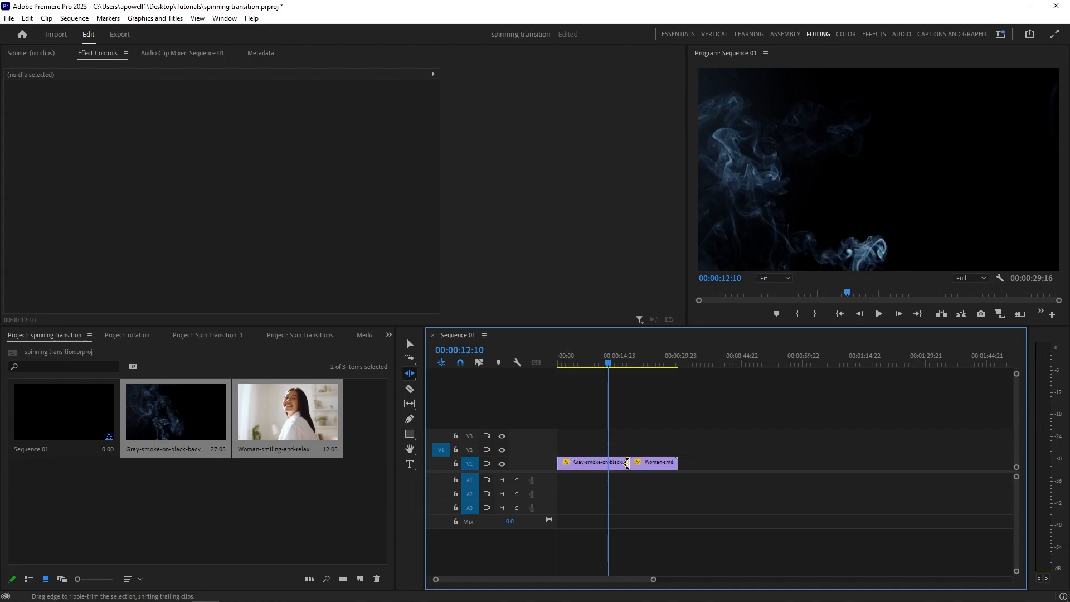
pyautogui.moveTo(626, 461); pyautogui.dragTo(603, 462)
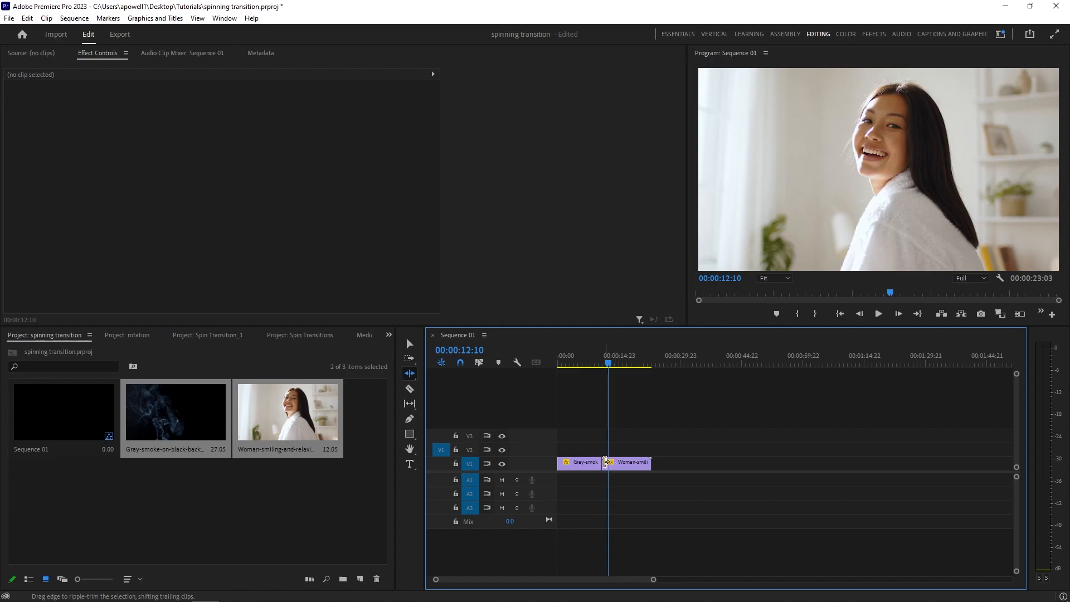
pyautogui.moveTo(650, 461); pyautogui.dragTo(593, 464)
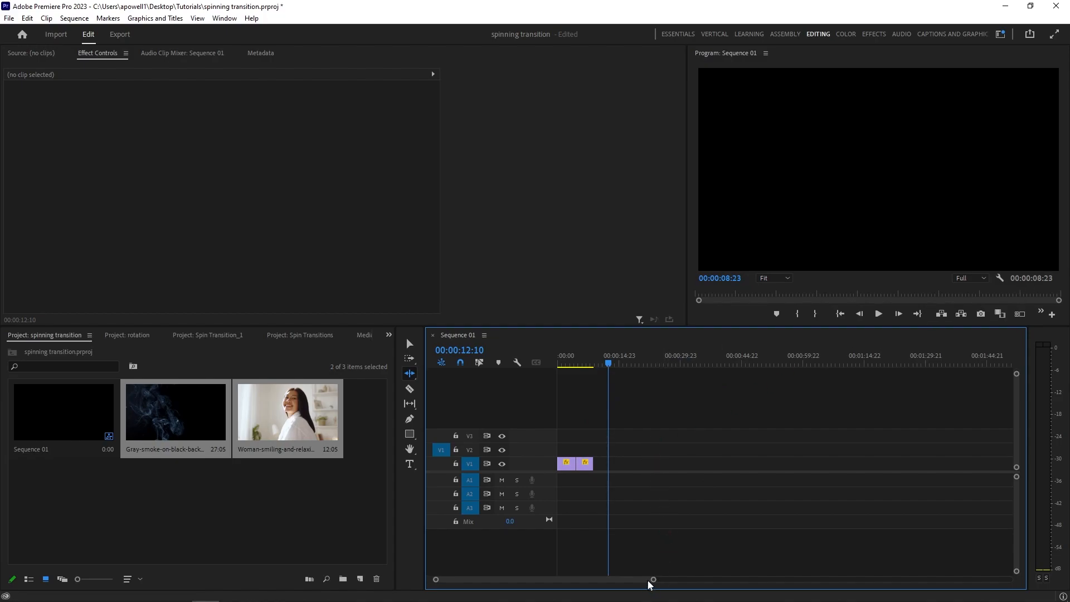
pyautogui.moveTo(653, 579); pyautogui.dragTo(601, 578)
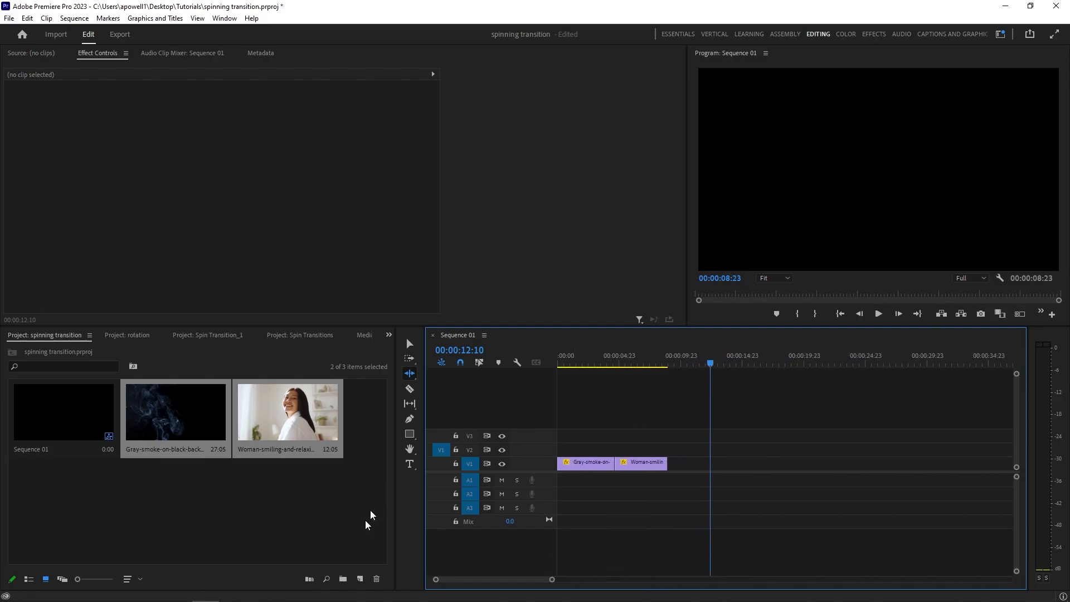
pyautogui.click(414, 344)
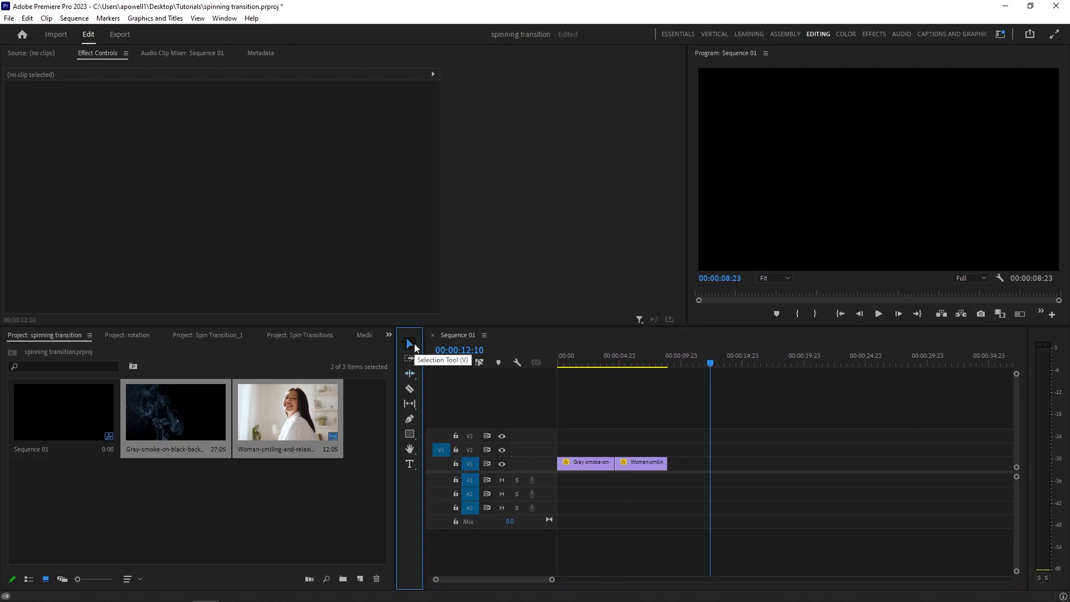
# Step: Create a 1920 x 1080, 23.976 fps adjustment layer and place it on V2 over the cut between the two clips
pyautogui.click(360, 578)
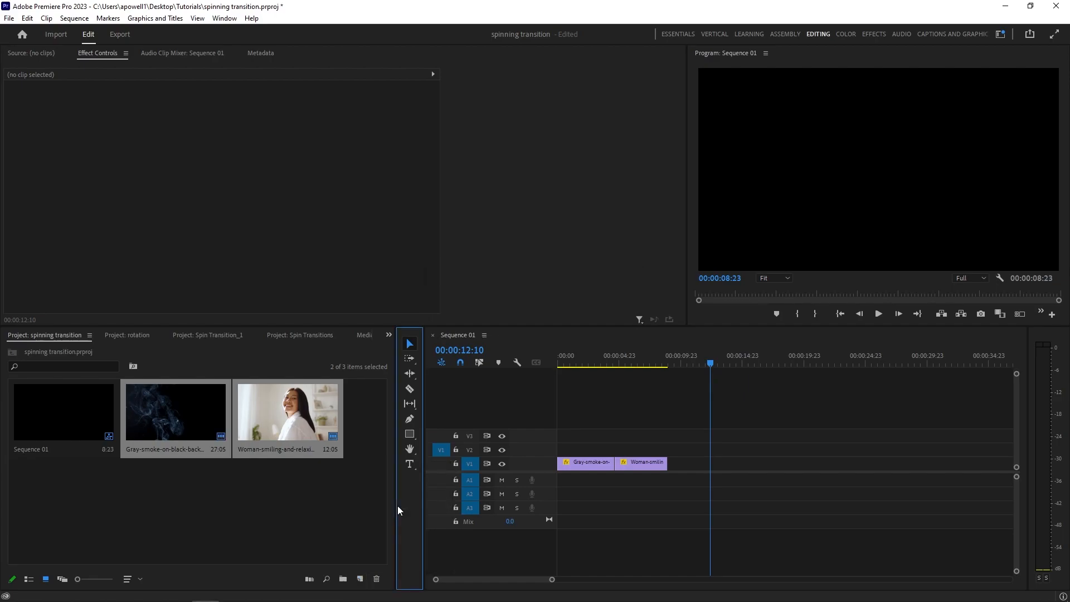
pyautogui.click(372, 505)
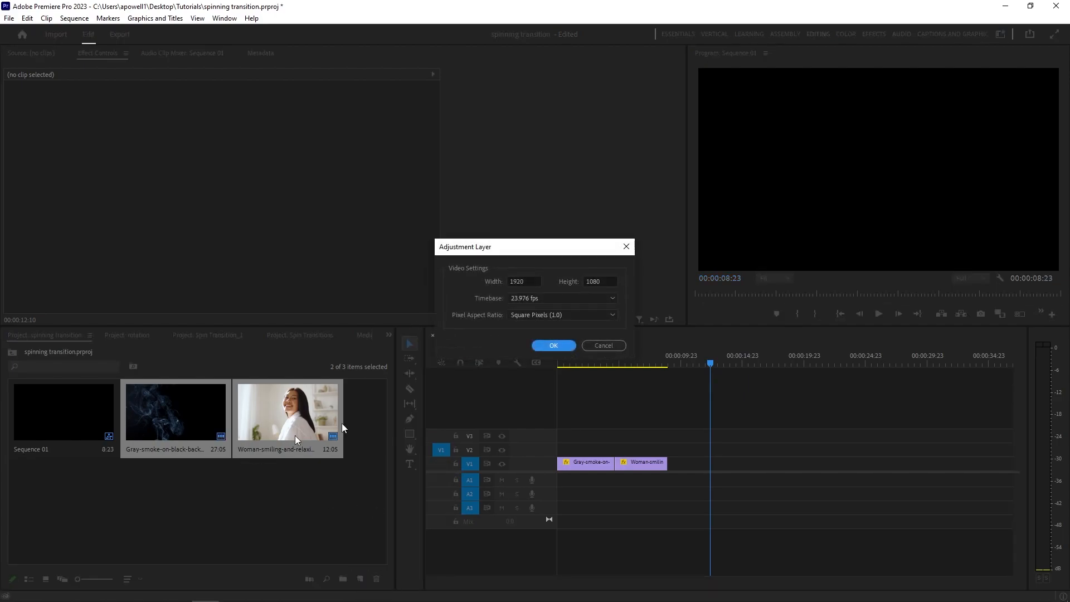
pyautogui.click(557, 345)
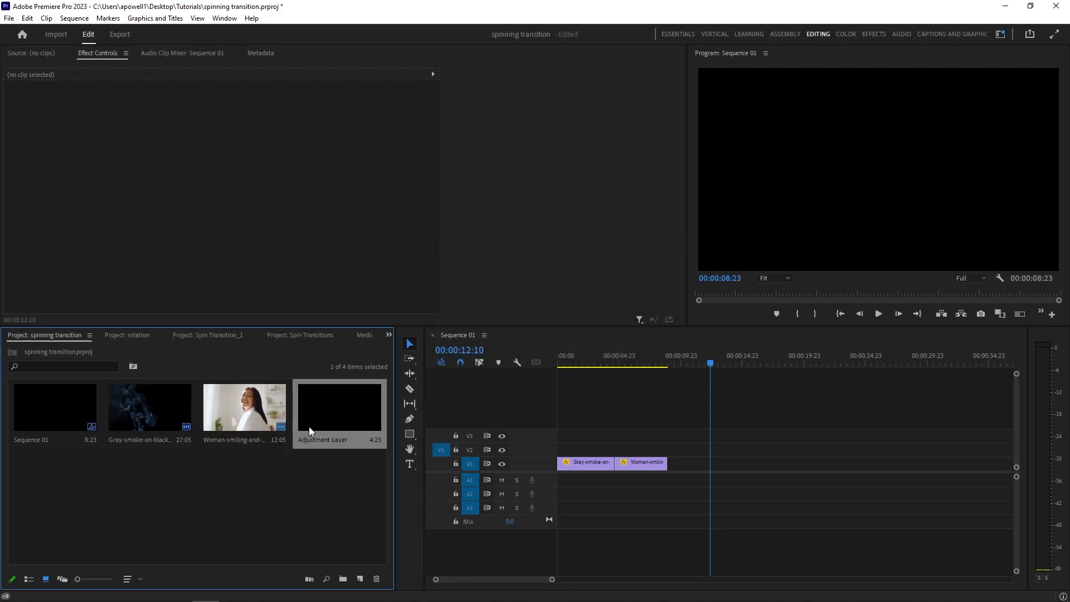
pyautogui.moveTo(346, 402); pyautogui.dragTo(599, 435)
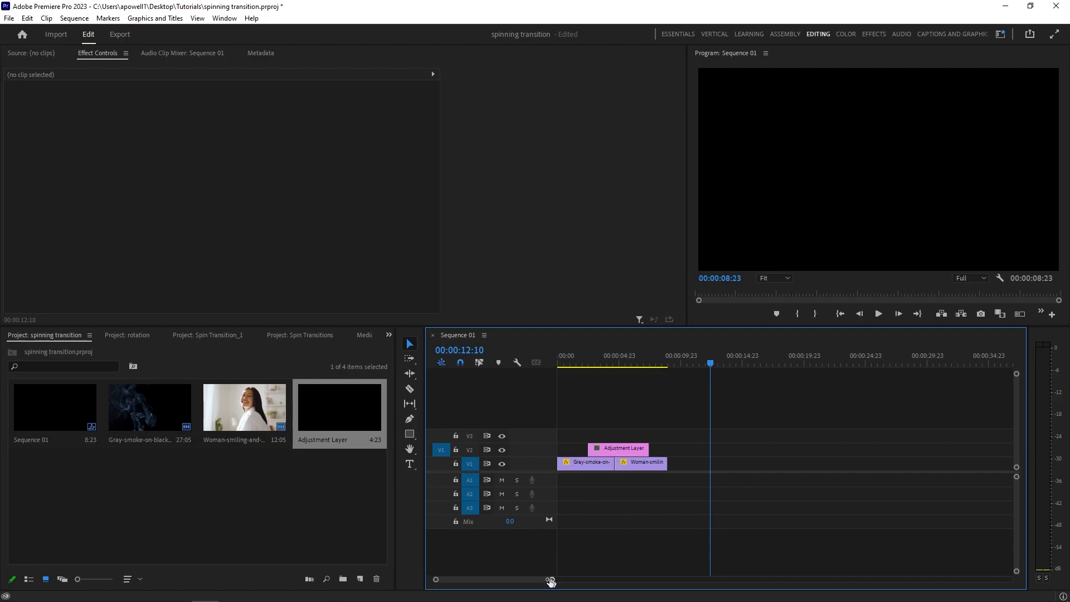
# Step: Move the playhead to the cut between the two clips at 00:00:04:16 and select the adjustment layer above it
pyautogui.scroll(2, 543, 580)
pyautogui.moveTo(539, 580); pyautogui.dragTo(529, 580)
pyautogui.scroll(2, 610, 507)
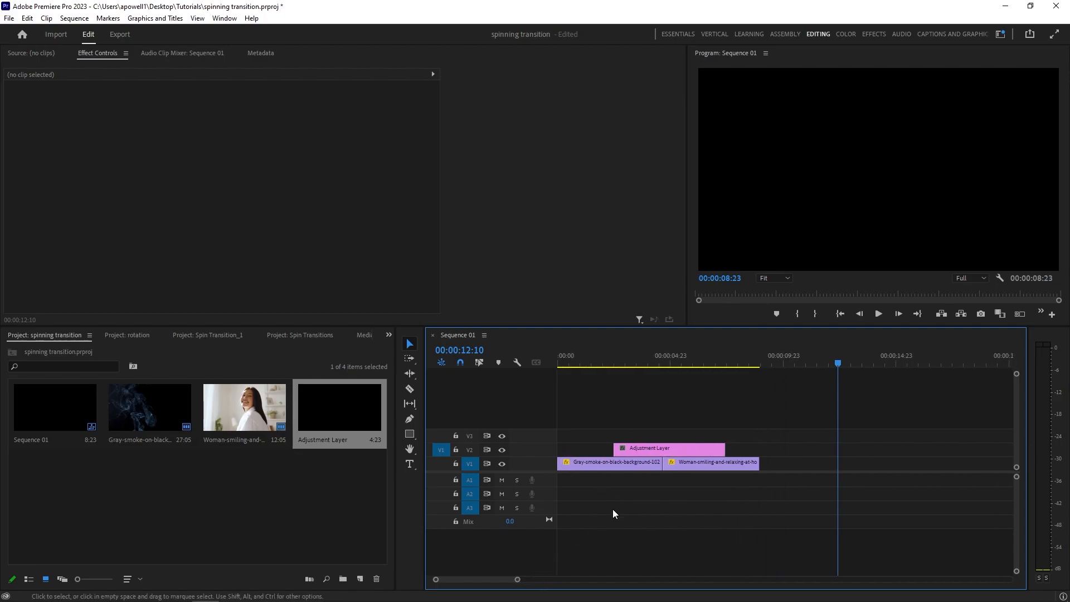
pyautogui.moveTo(694, 353); pyautogui.dragTo(667, 356)
pyautogui.click(672, 451)
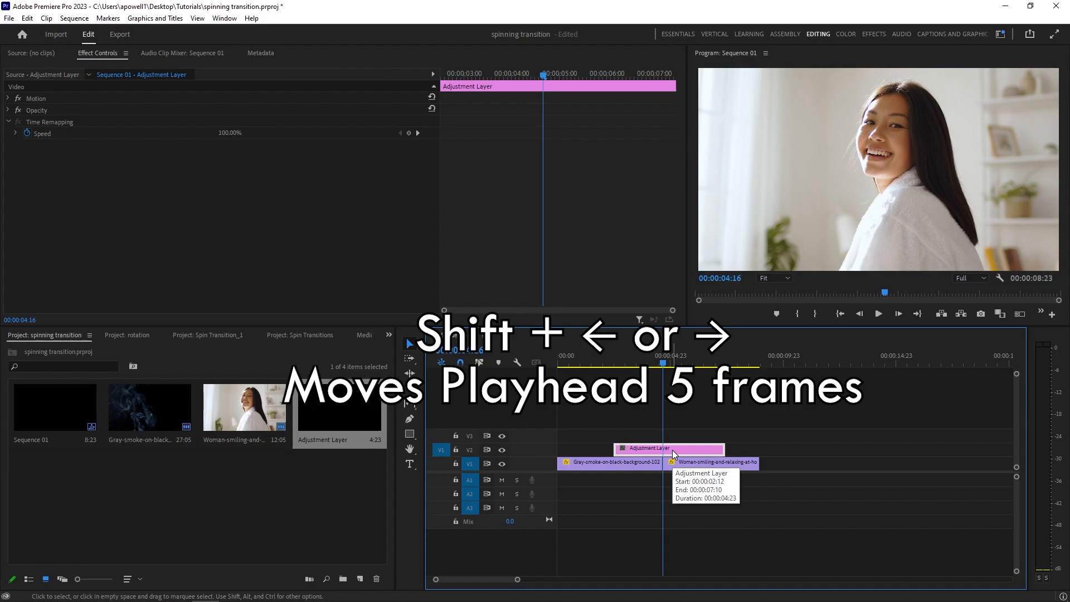
# Step: Move the playhead to ten frames before the cut, at 00:00:04:06, and split the adjustment layer there
pyautogui.press('Left')
pyautogui.press('Left')
pyautogui.press('Left')
pyautogui.press('Left')
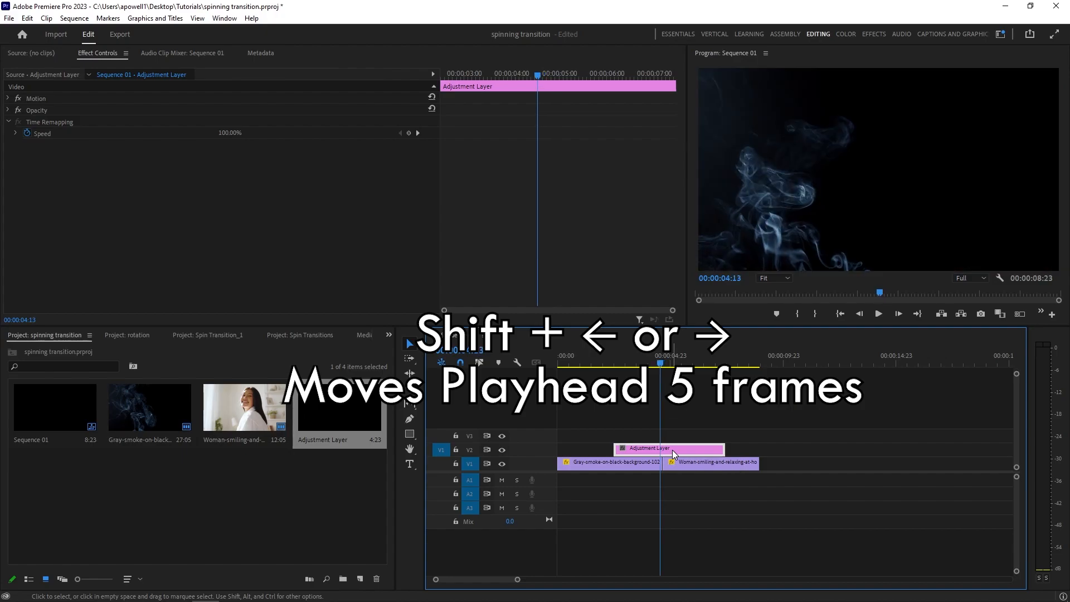
pyautogui.press('Right')
pyautogui.press('Right')
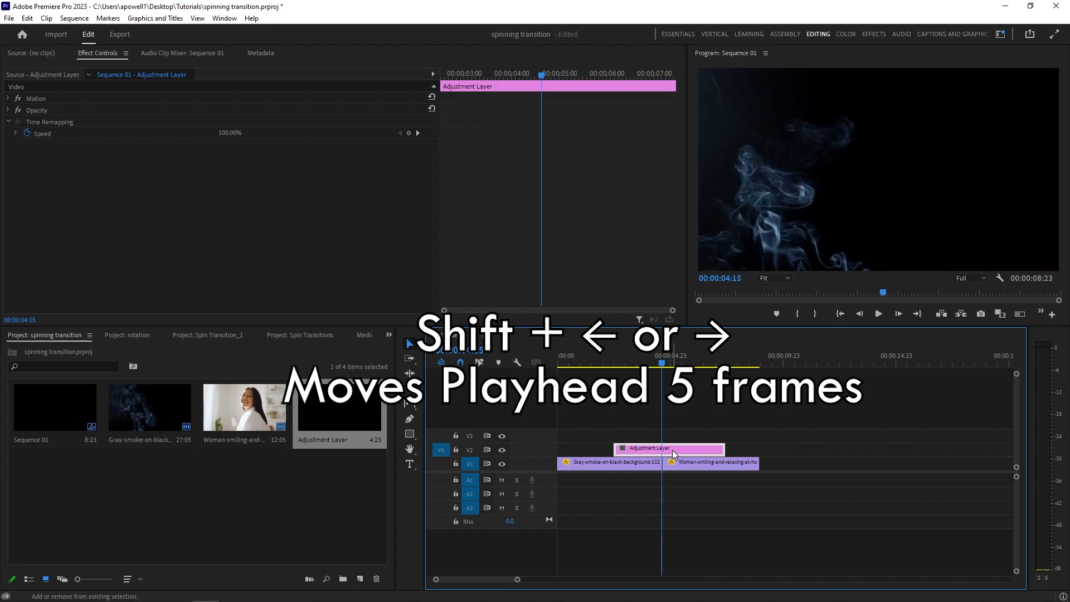
pyautogui.press('Right')
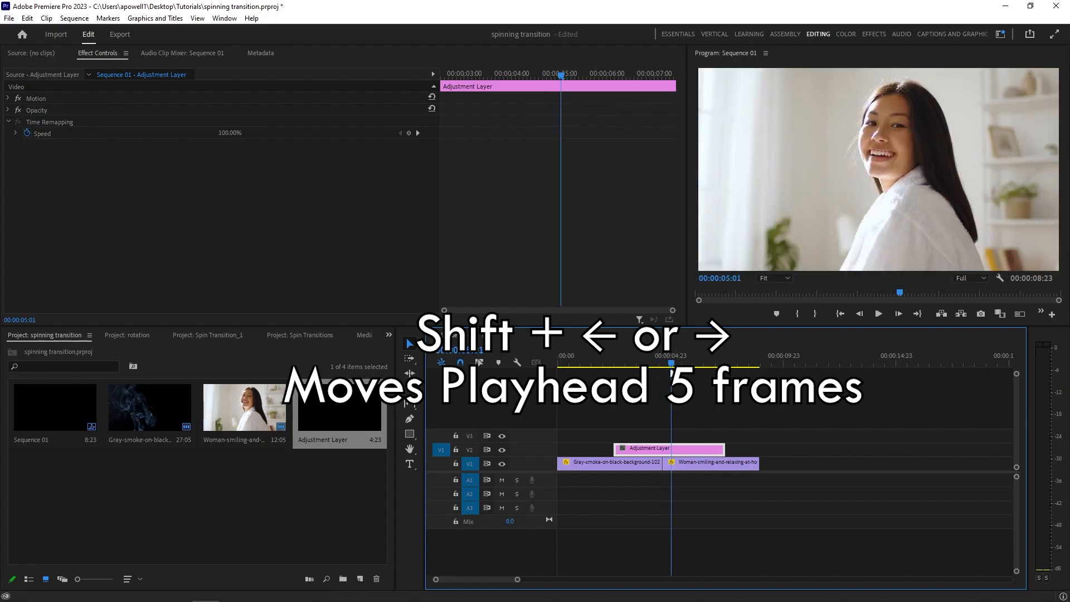
pyautogui.press('shift')
pyautogui.hotkey('shift', 'Left')
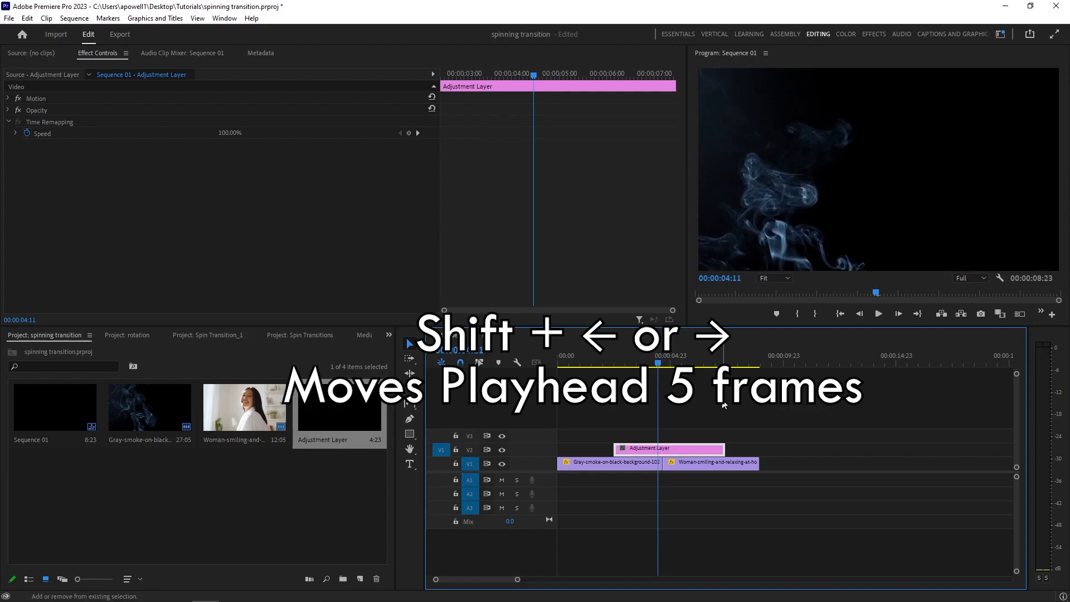
pyautogui.hotkey('shift', 'Left')
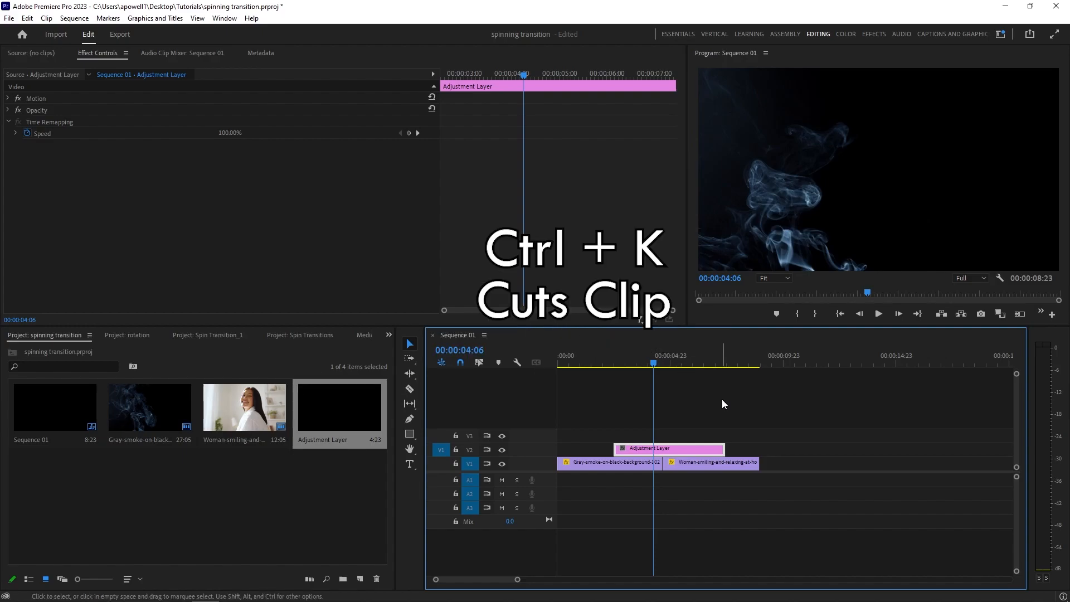
pyautogui.hotkey('ctrl', 'k')
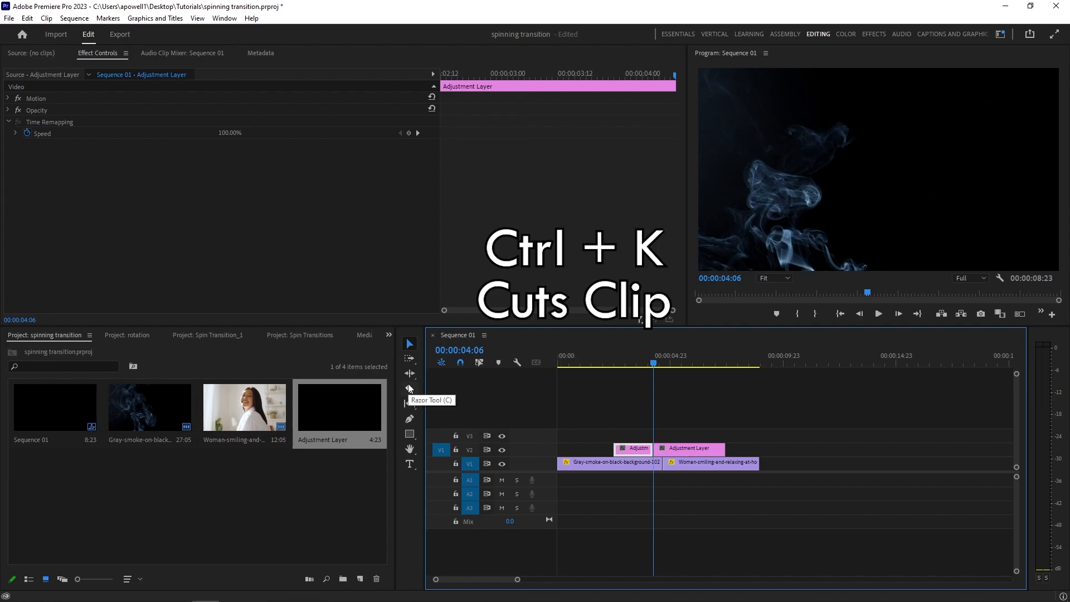
# Step: Delete the adjustment layer piece before the split and trim the remaining layer's end to 00:00:05:02, ten frames after the cut
pyautogui.press('Delete')
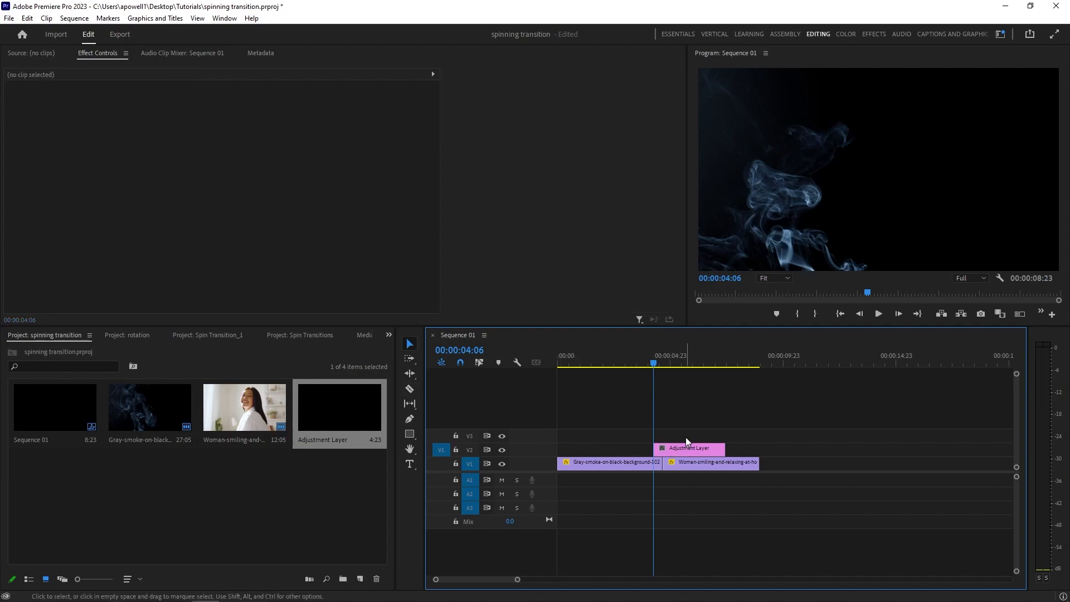
pyautogui.moveTo(656, 364); pyautogui.dragTo(662, 367)
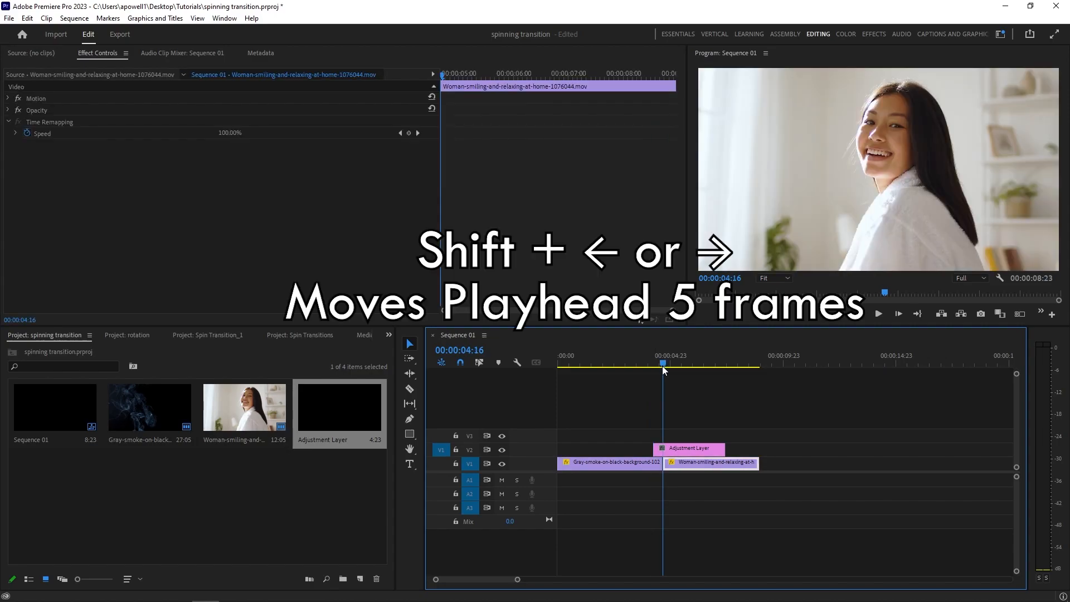
pyautogui.hotkey('shift', 'Right')
pyautogui.hotkey('shift', 'Right')
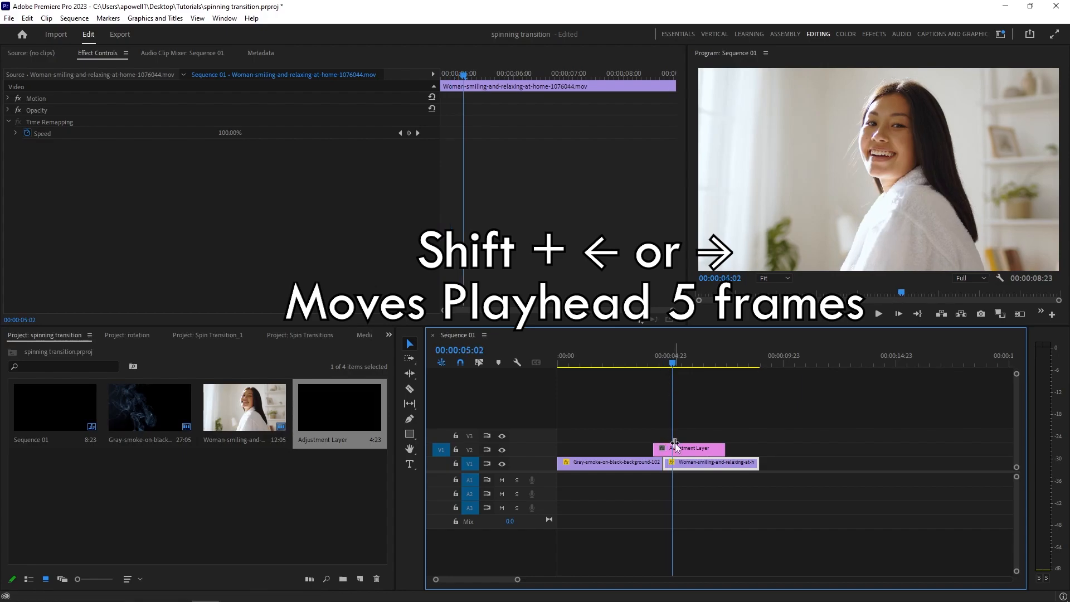
pyautogui.moveTo(724, 449); pyautogui.dragTo(672, 454)
# Step: Play the sequence across the cut between the smoke and woman clips, starting just before the adjustment layer
pyautogui.click(649, 360)
pyautogui.press('space')
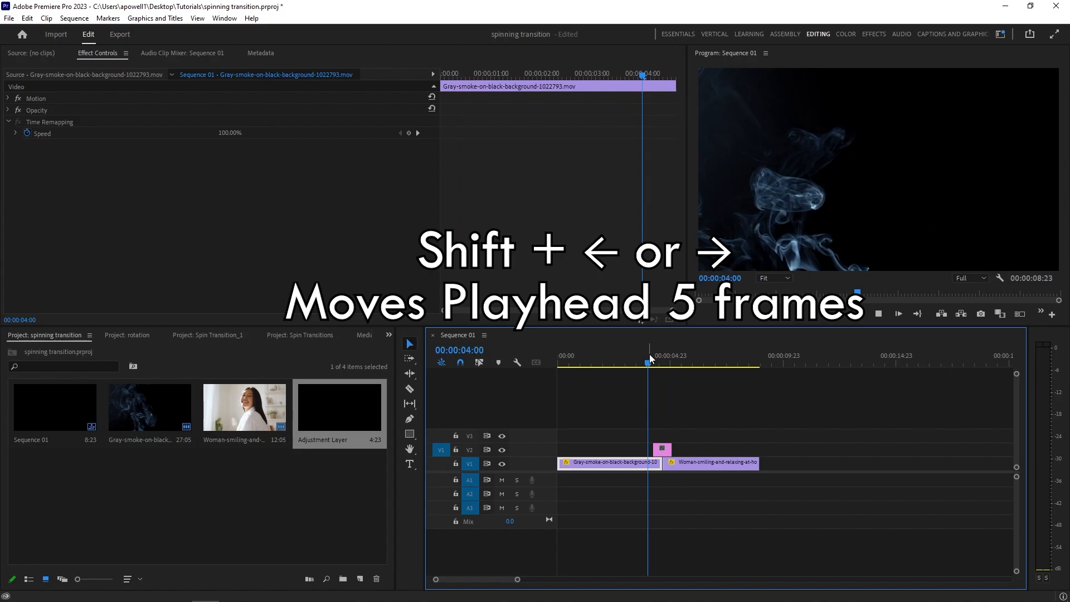
pyautogui.press('space')
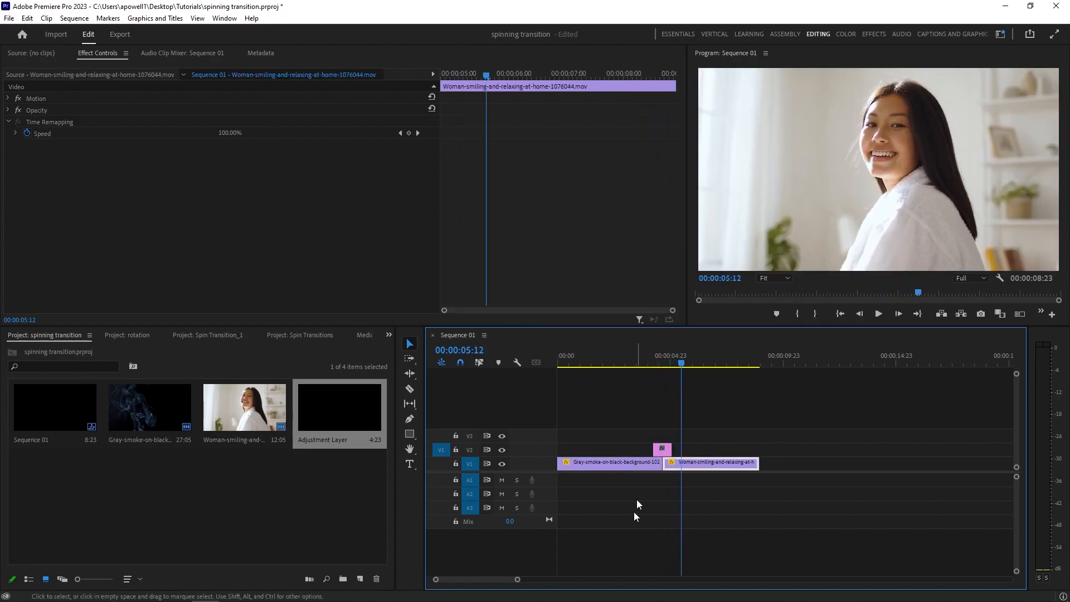
# Step: Duplicate the trimmed adjustment layer onto V3, directly above the original on V2
pyautogui.moveTo(517, 579); pyautogui.dragTo(502, 580)
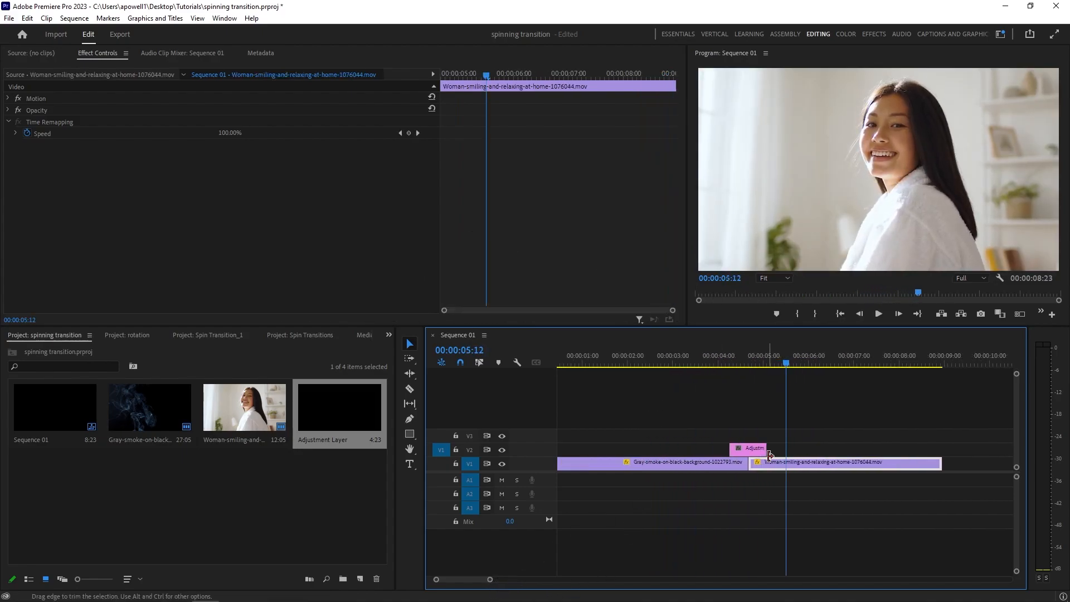
pyautogui.click(758, 453)
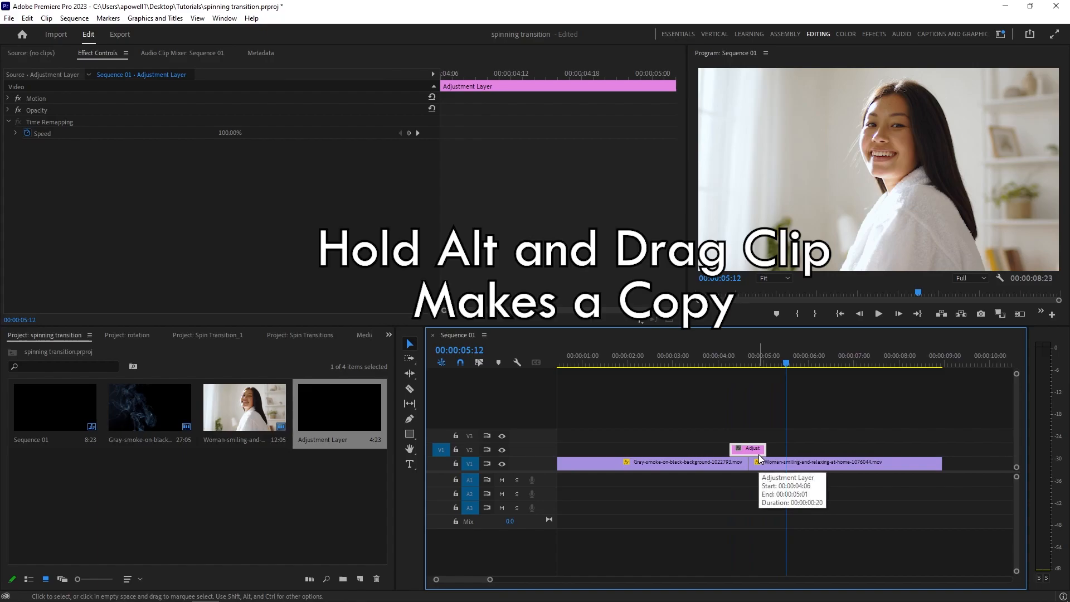
pyautogui.moveTo(758, 453); pyautogui.dragTo(750, 434)
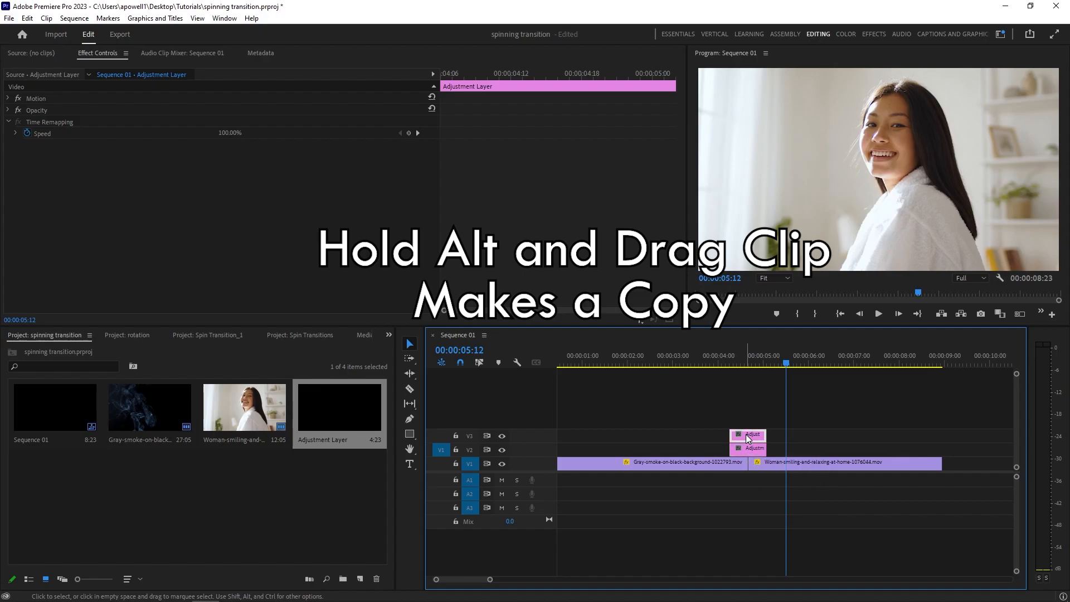
# Step: Move the playhead to 00:00:04:14, select the adjustment layer on V2 and switch to the Effects workspace
pyautogui.moveTo(754, 360); pyautogui.dragTo(744, 361)
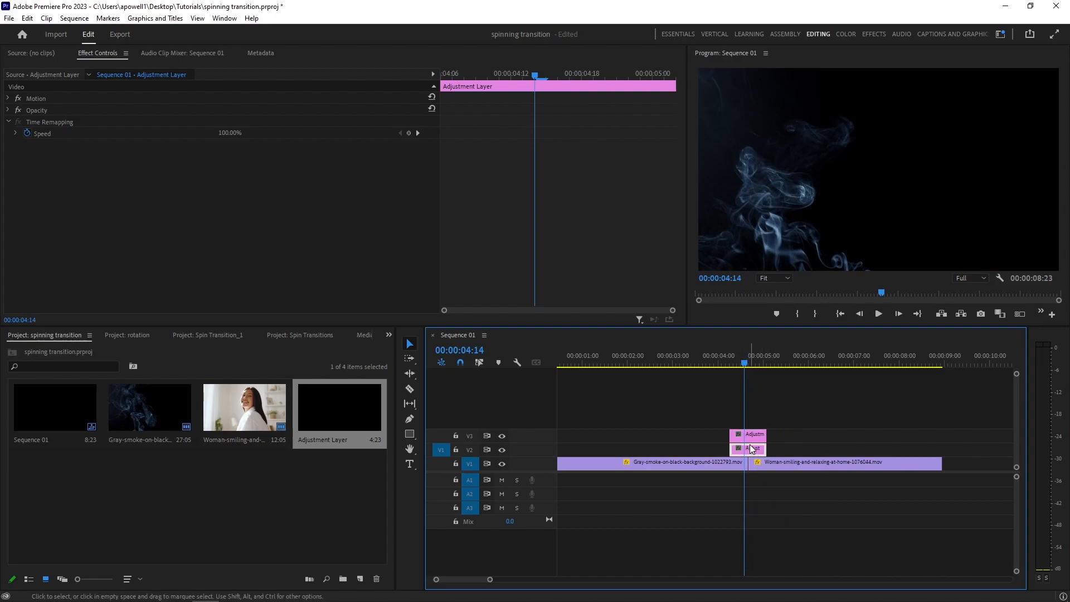
pyautogui.click(1002, 35)
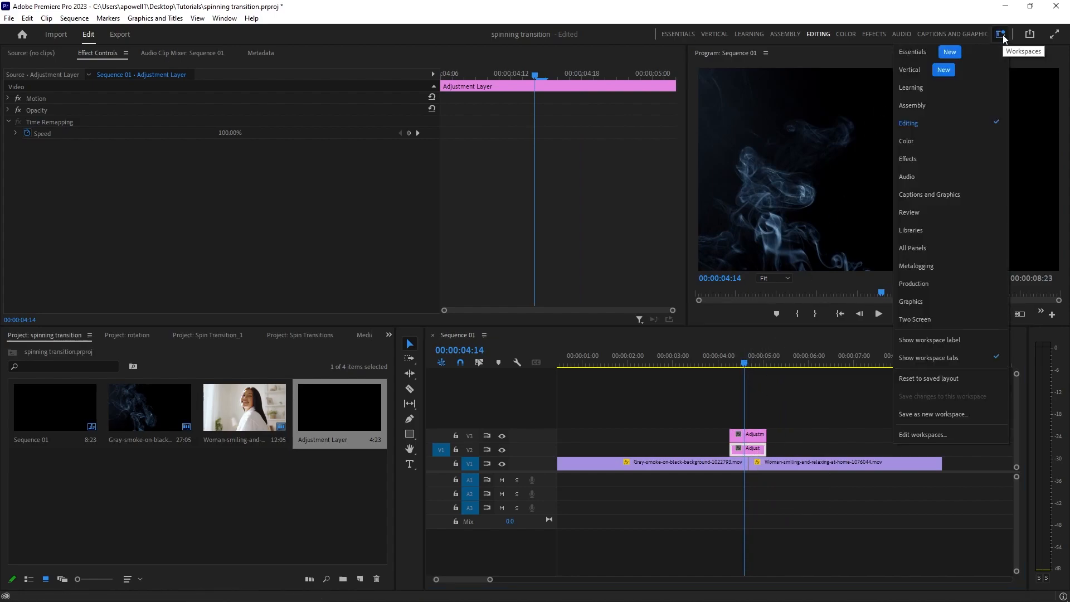
pyautogui.click(1001, 35)
pyautogui.click(1001, 36)
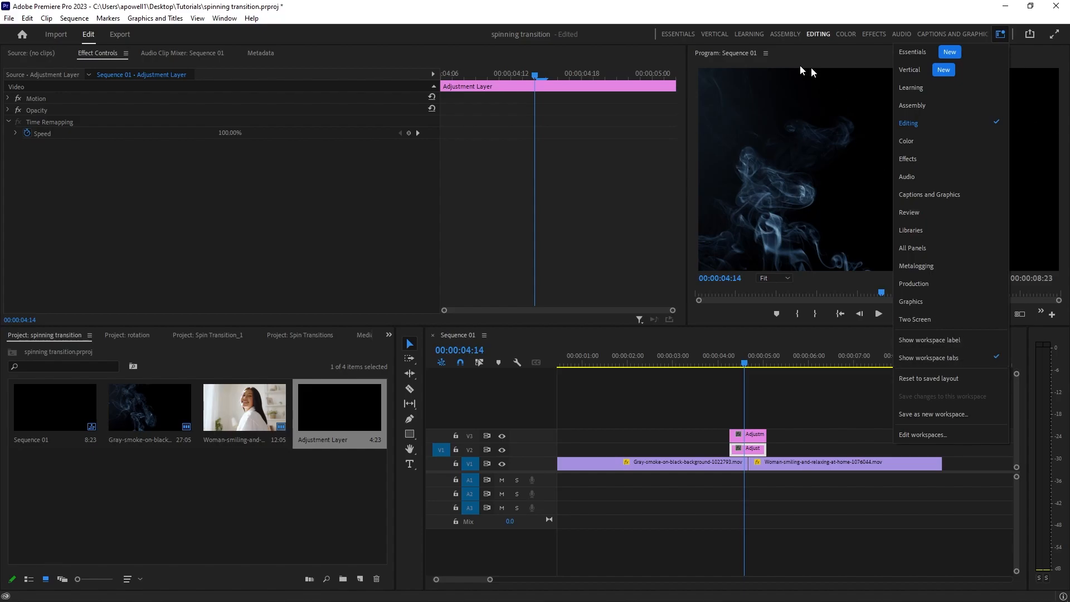
pyautogui.click(658, 33)
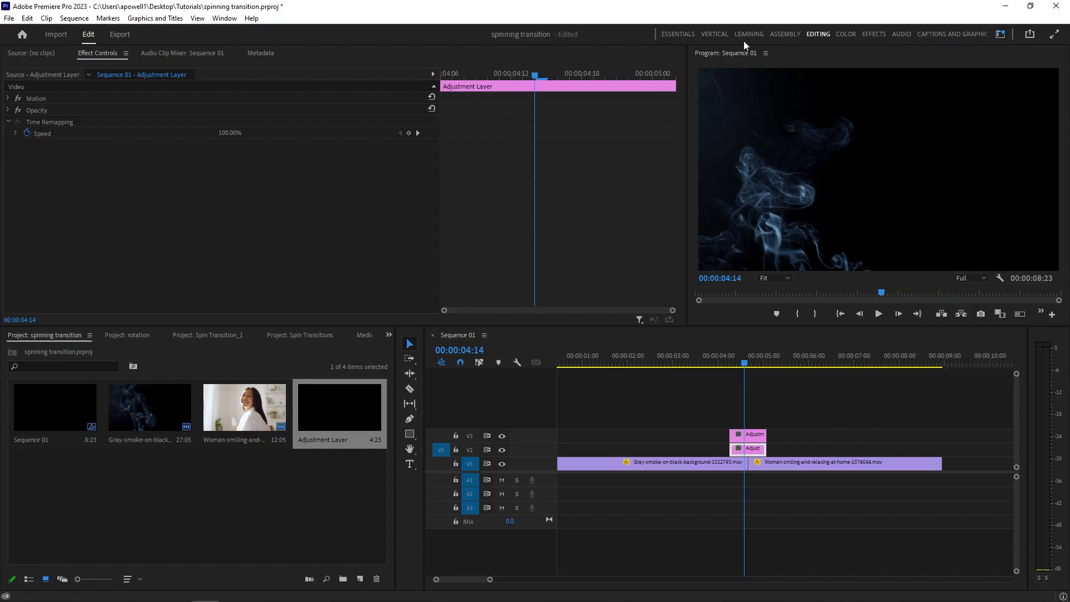
pyautogui.click(874, 33)
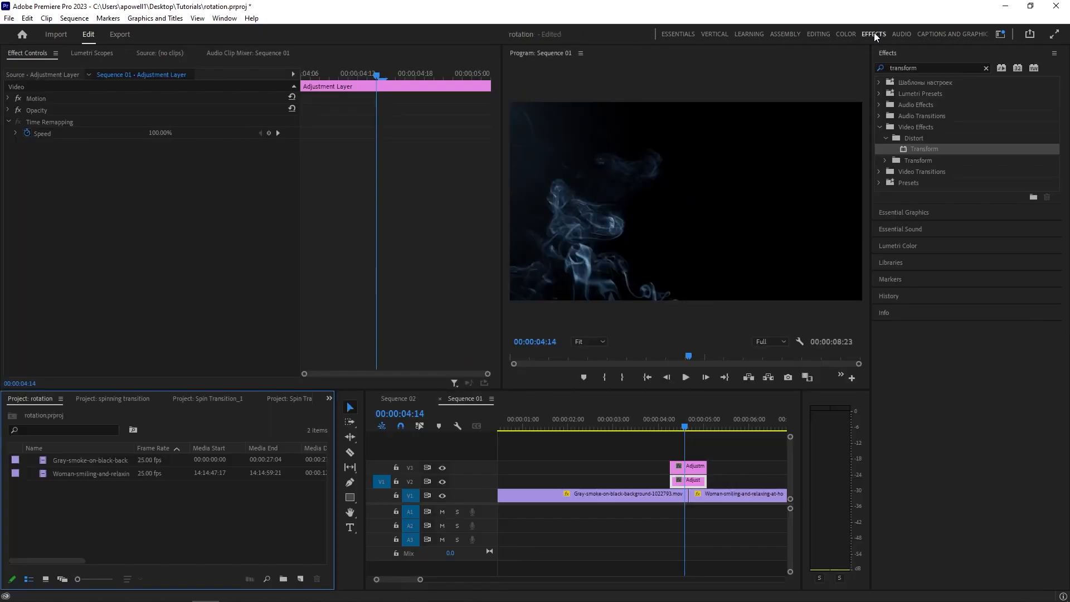
# Step: Apply the Replicate effect to the V2 adjustment layer and set its count to 3
pyautogui.doubleClick(936, 66)
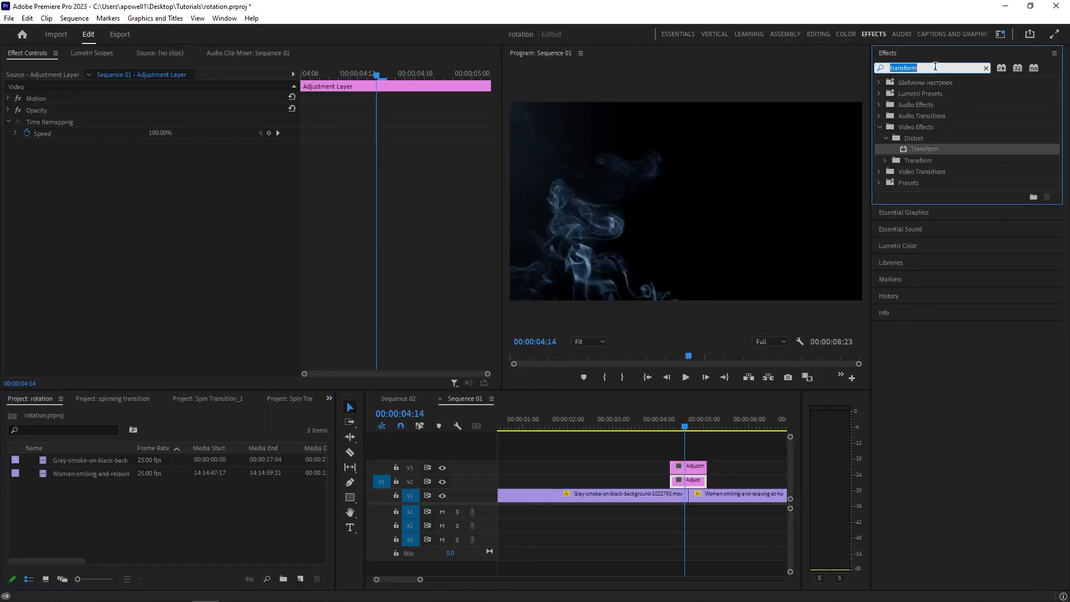
pyautogui.write('rep')
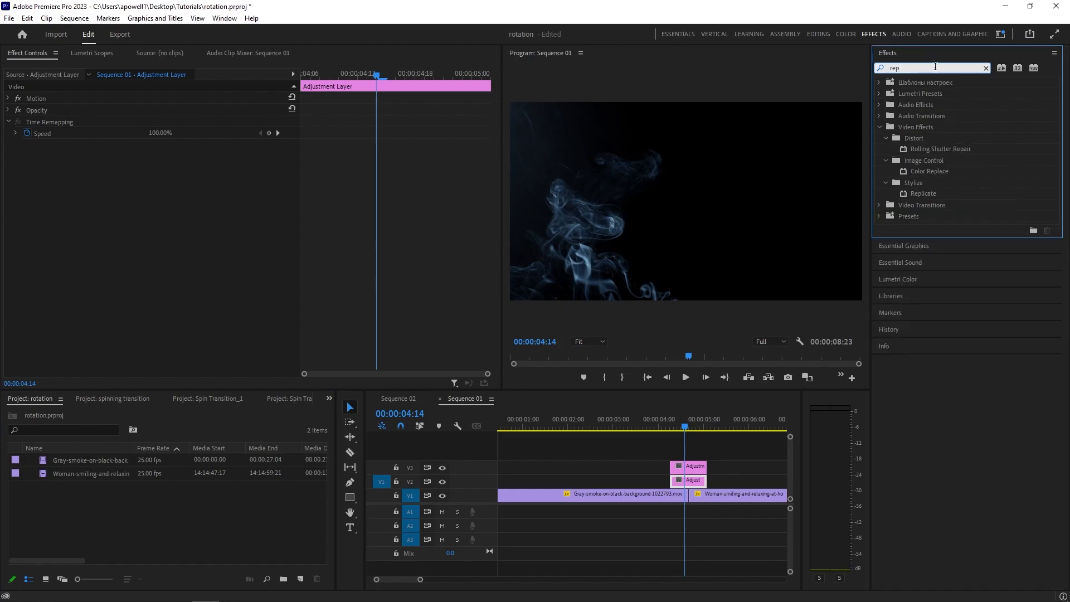
pyautogui.click(926, 194)
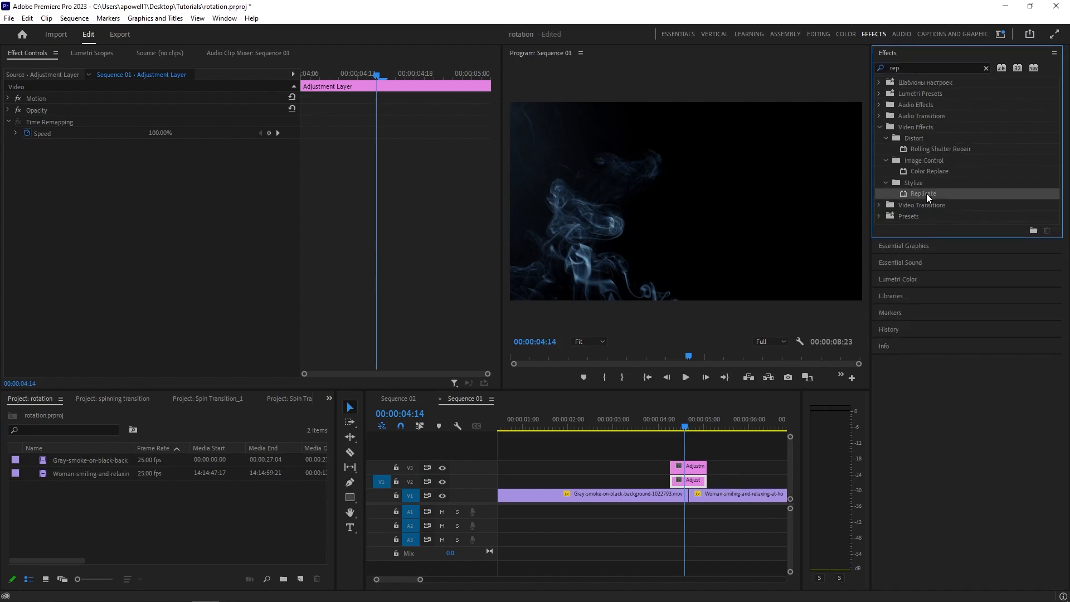
pyautogui.moveTo(942, 195); pyautogui.dragTo(693, 481)
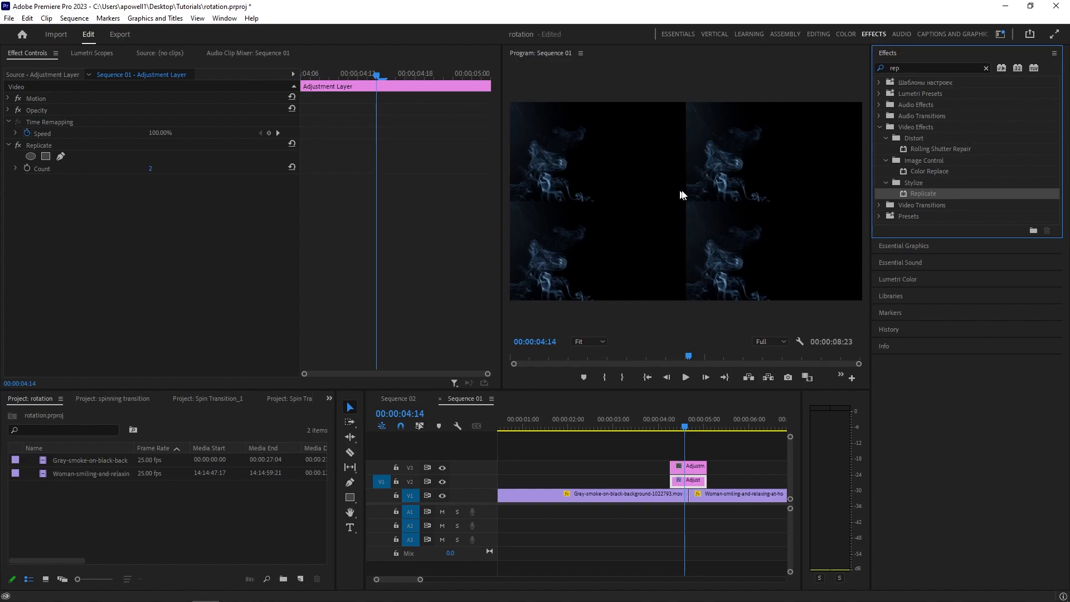
pyautogui.click(150, 168)
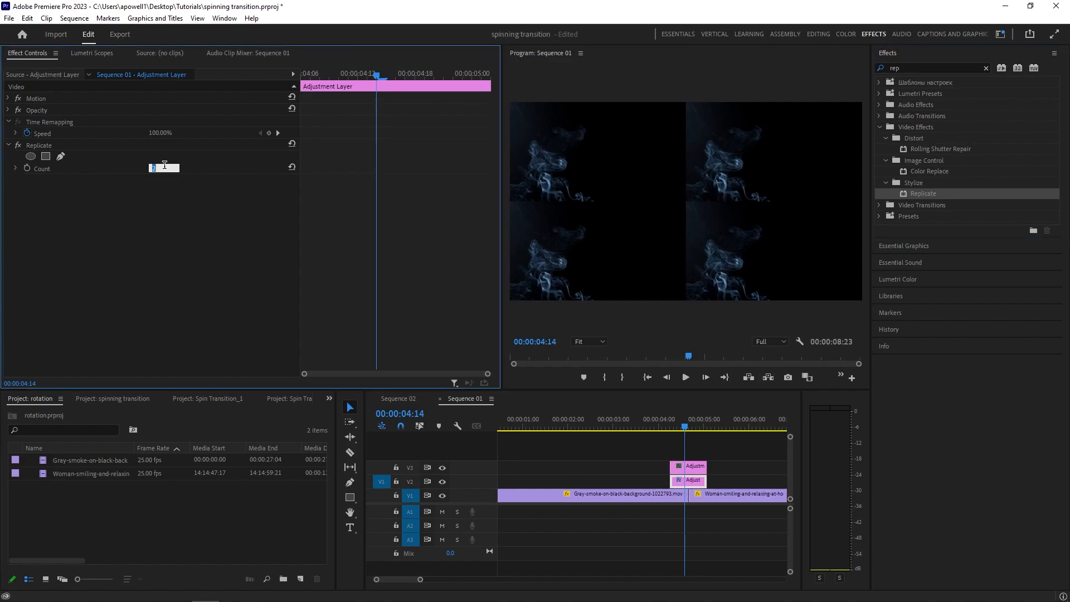
pyautogui.press('Return')
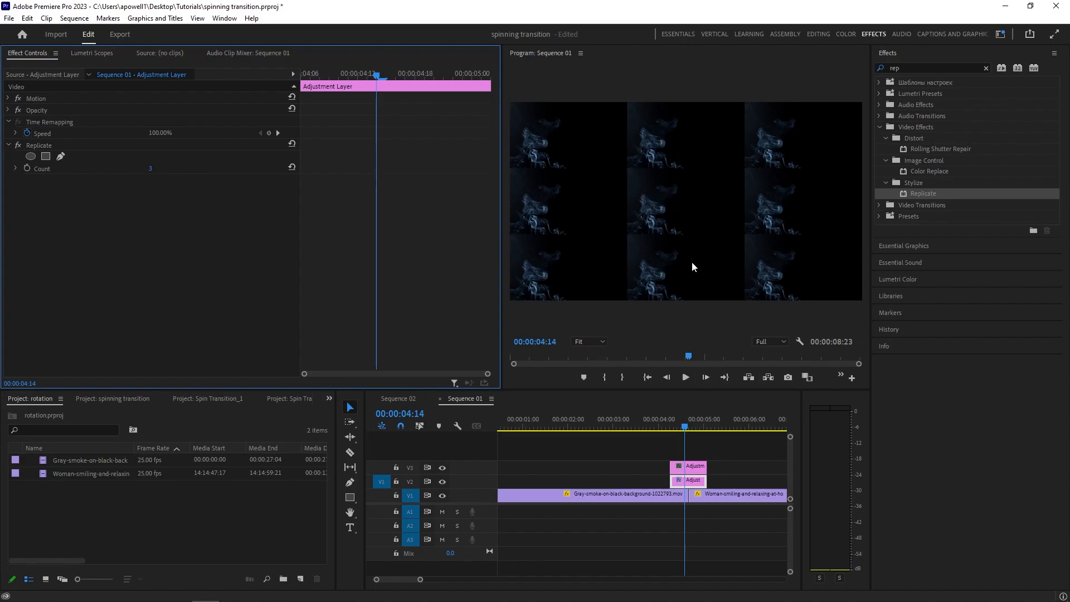
# Step: Move the playhead to 00:00:04:18 over the woman clip and apply the Mirror effect to the V2 adjustment layer
pyautogui.click(691, 427)
pyautogui.click(693, 426)
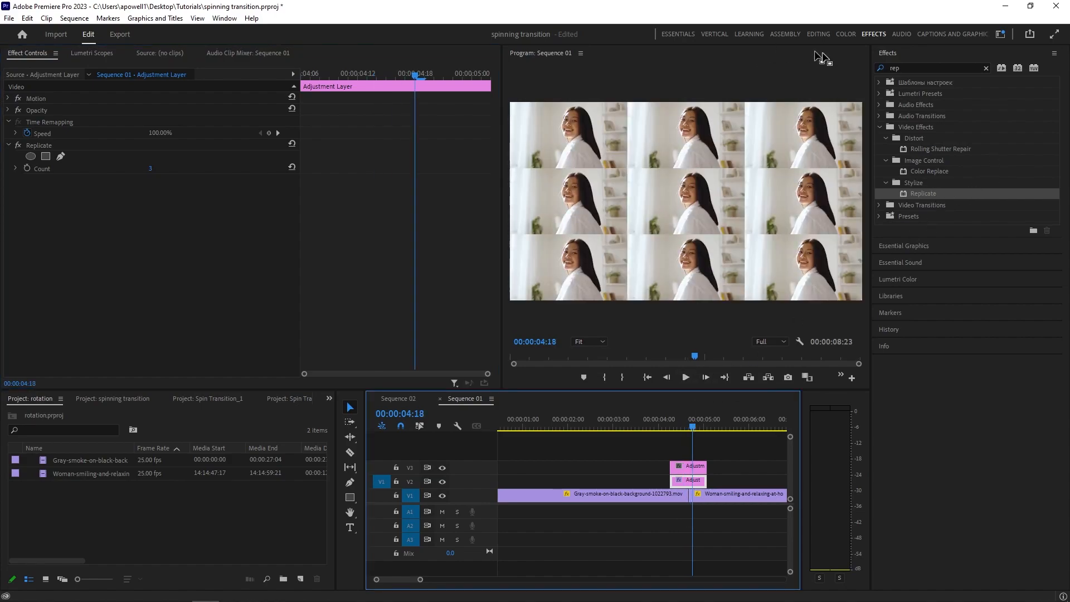
pyautogui.click(934, 66)
pyautogui.write('mirr')
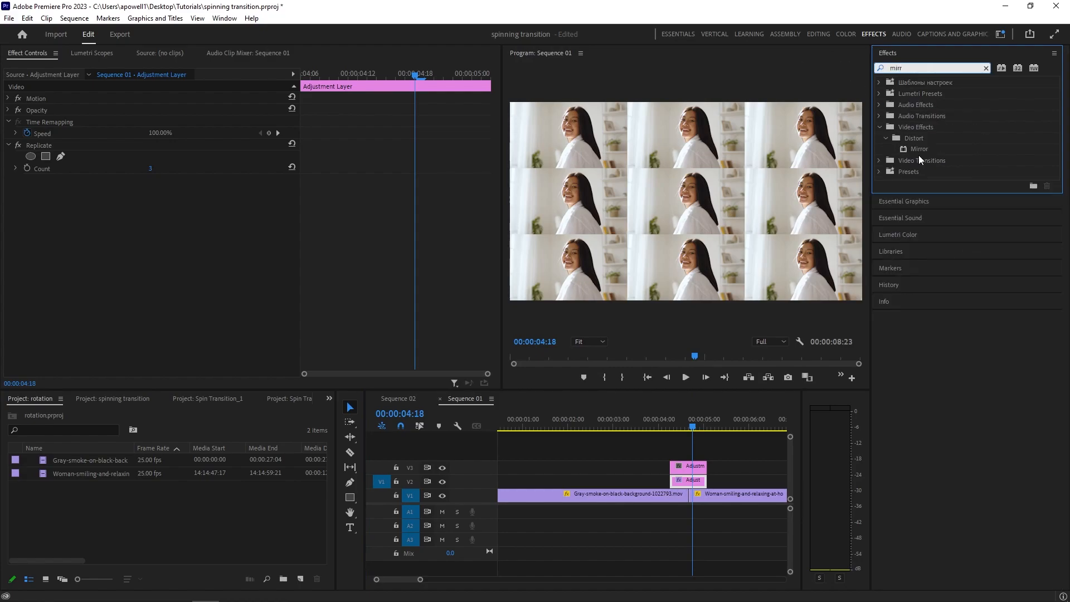
pyautogui.moveTo(920, 149); pyautogui.dragTo(700, 482)
# Step: Set the Mirror effect's reflection angle to 90° and its vertical reflection center to 718
pyautogui.click(155, 218)
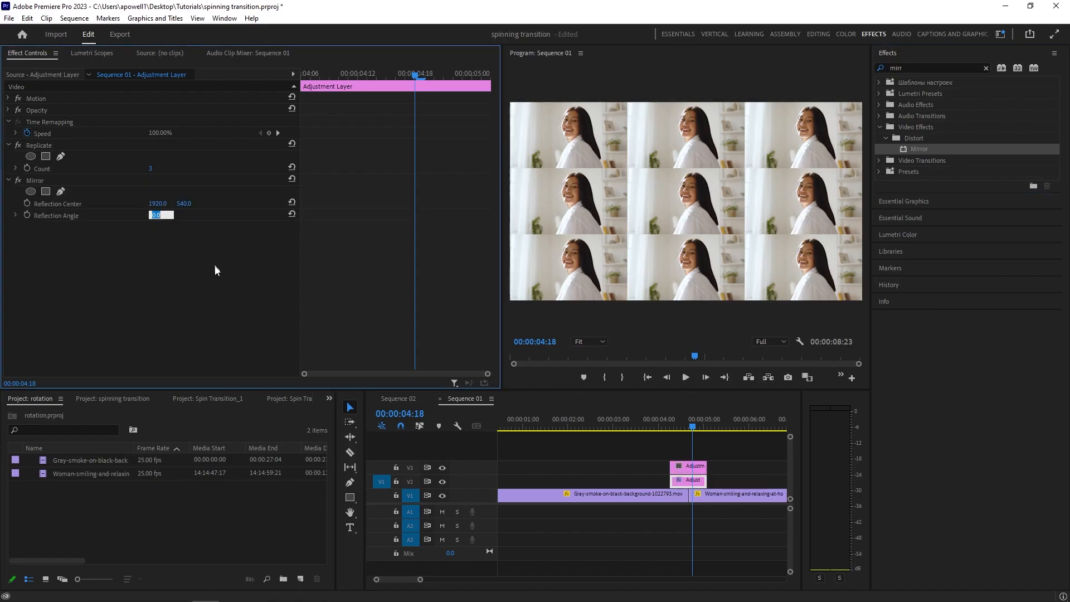
pyautogui.write('90')
pyautogui.press('Return')
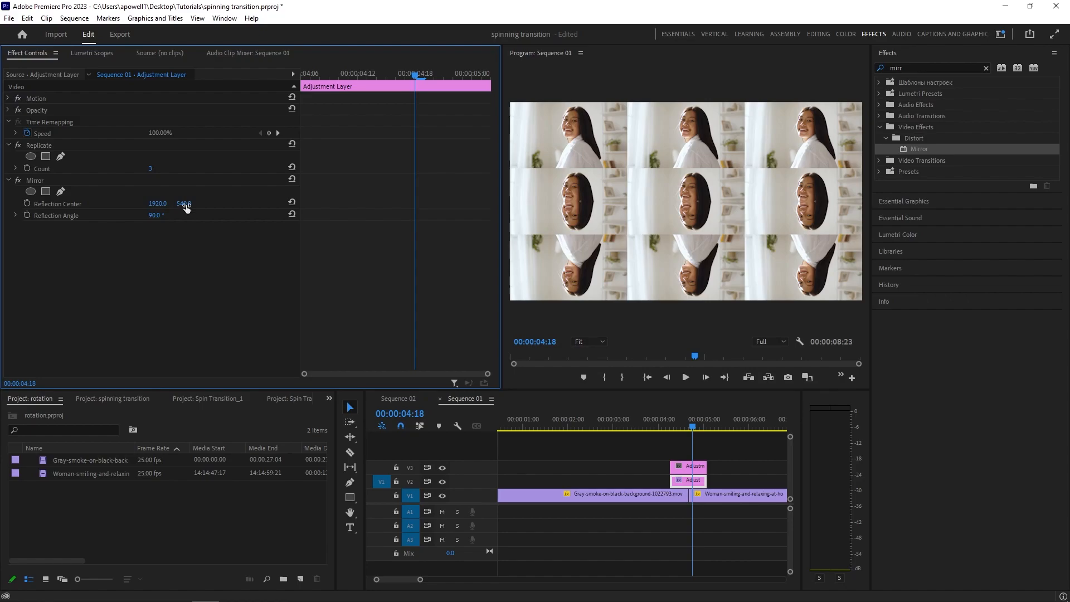
pyautogui.moveTo(187, 206); pyautogui.dragTo(286, 206)
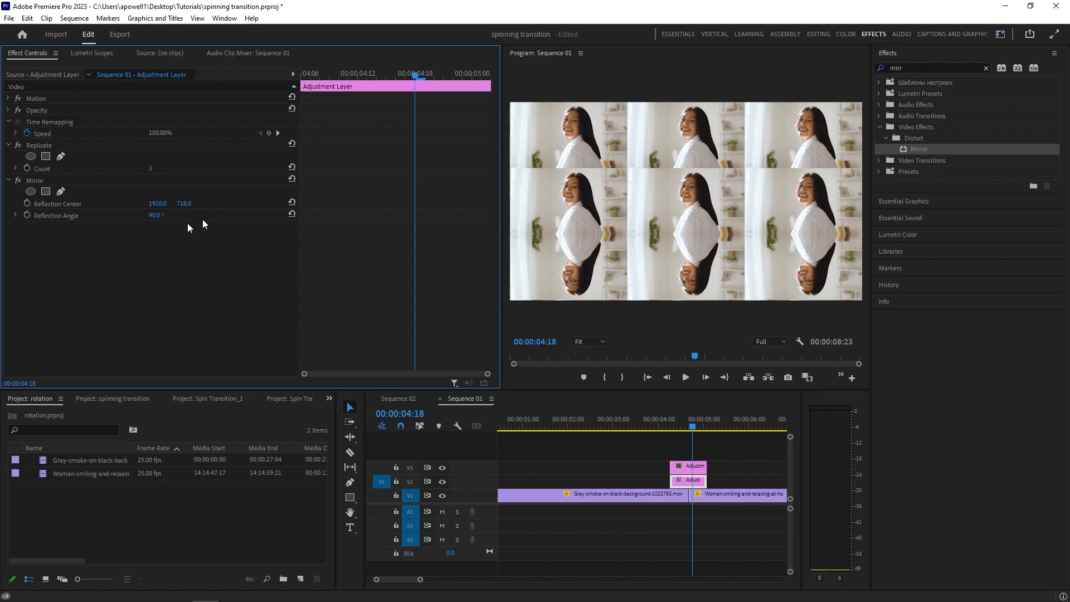
# Step: Add a second Mirror effect with a reflection angle of -90° and a vertical reflection center of 362
pyautogui.click(930, 150)
pyautogui.moveTo(931, 150); pyautogui.dragTo(184, 243)
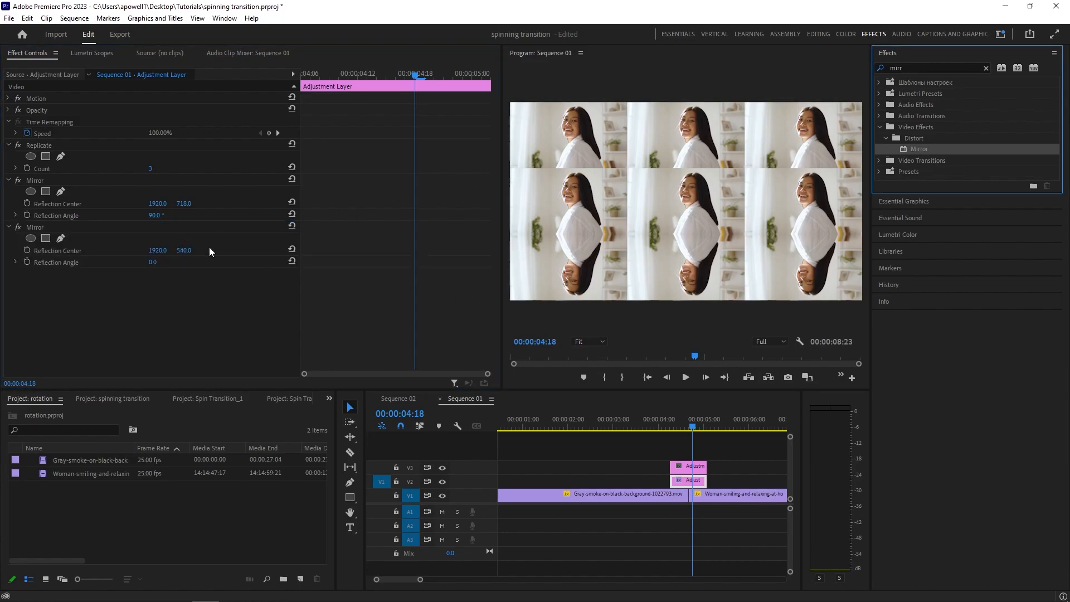
pyautogui.click(152, 262)
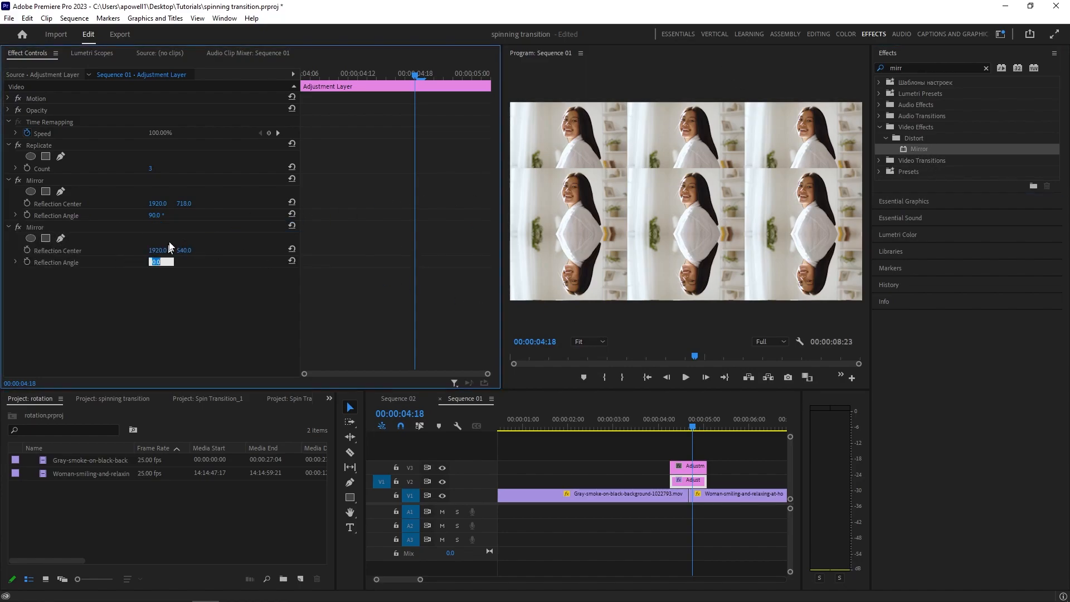
pyautogui.write('-90')
pyautogui.press('Return')
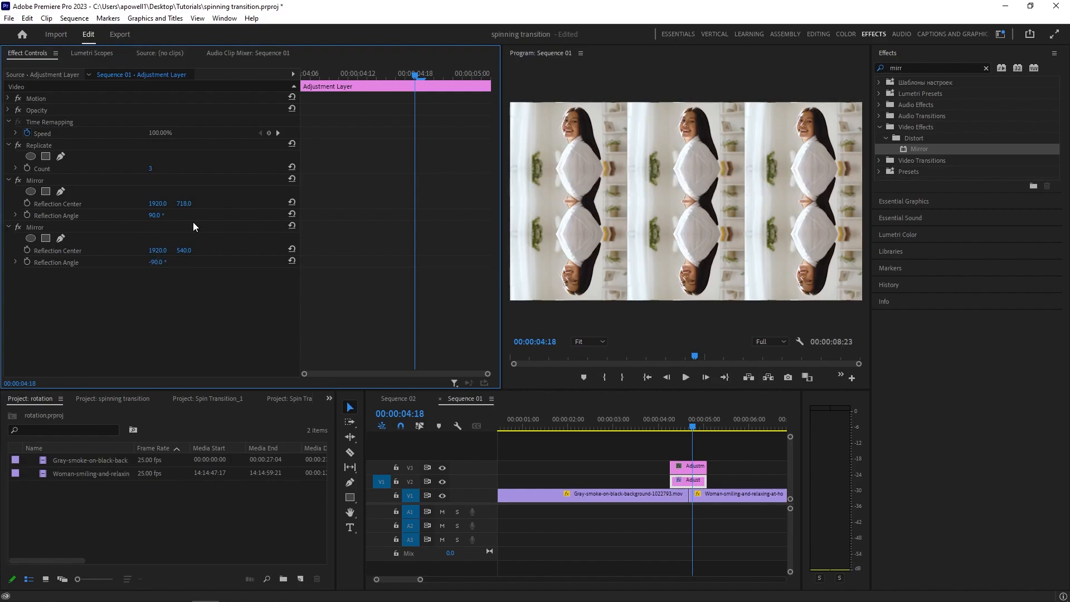
pyautogui.moveTo(184, 250); pyautogui.dragTo(85, 251)
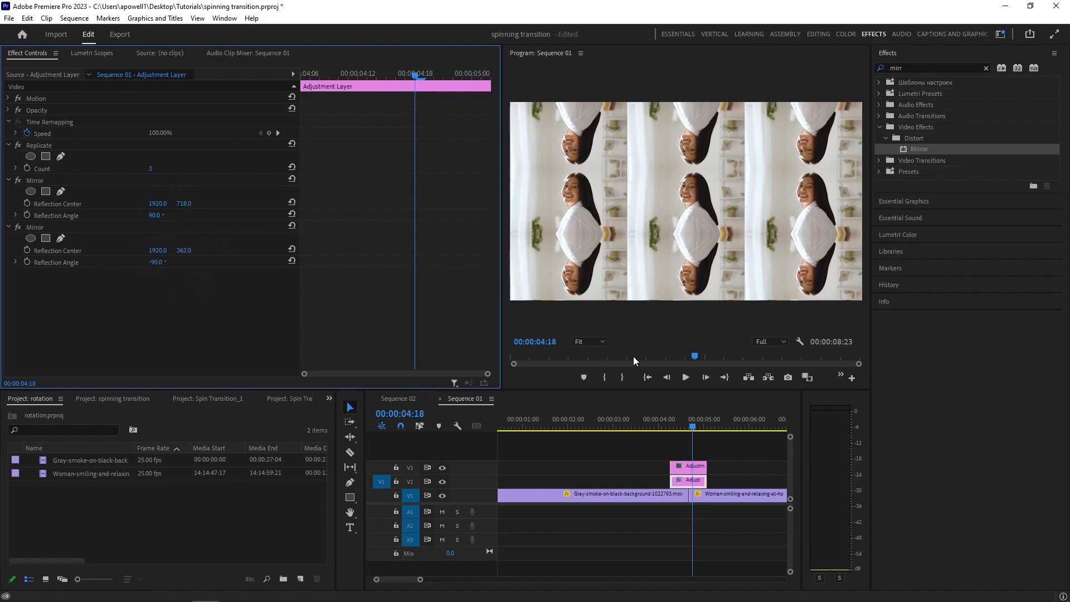
# Step: Add a third Mirror effect with a 180° angle and horizontal reflection center 640, and a fourth with horizontal reflection center 1279
pyautogui.moveTo(941, 150); pyautogui.dragTo(159, 286)
pyautogui.click(153, 309)
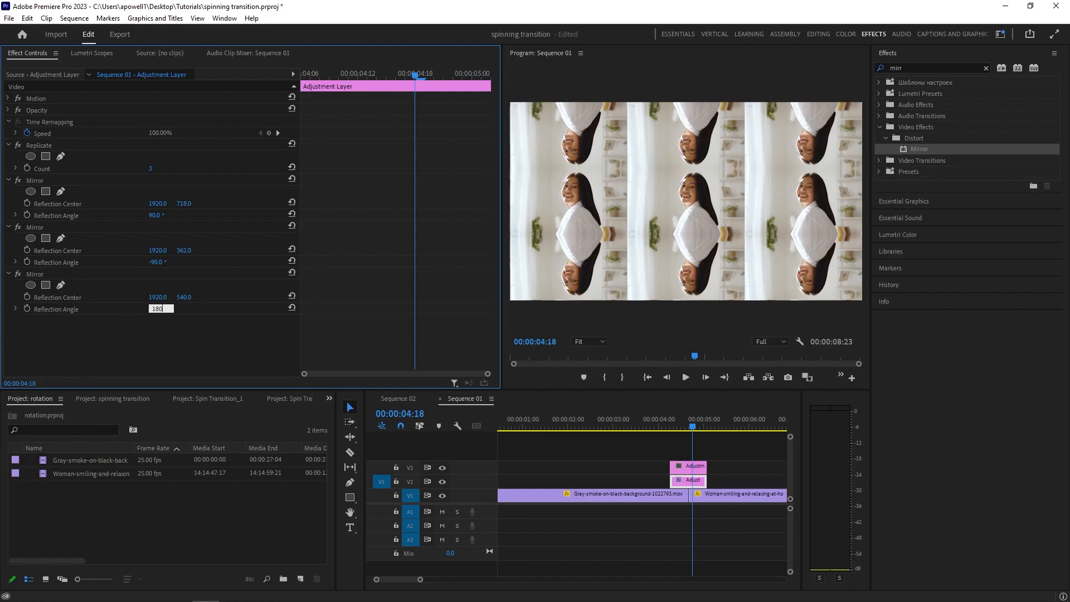
pyautogui.write('180')
pyautogui.press('Return')
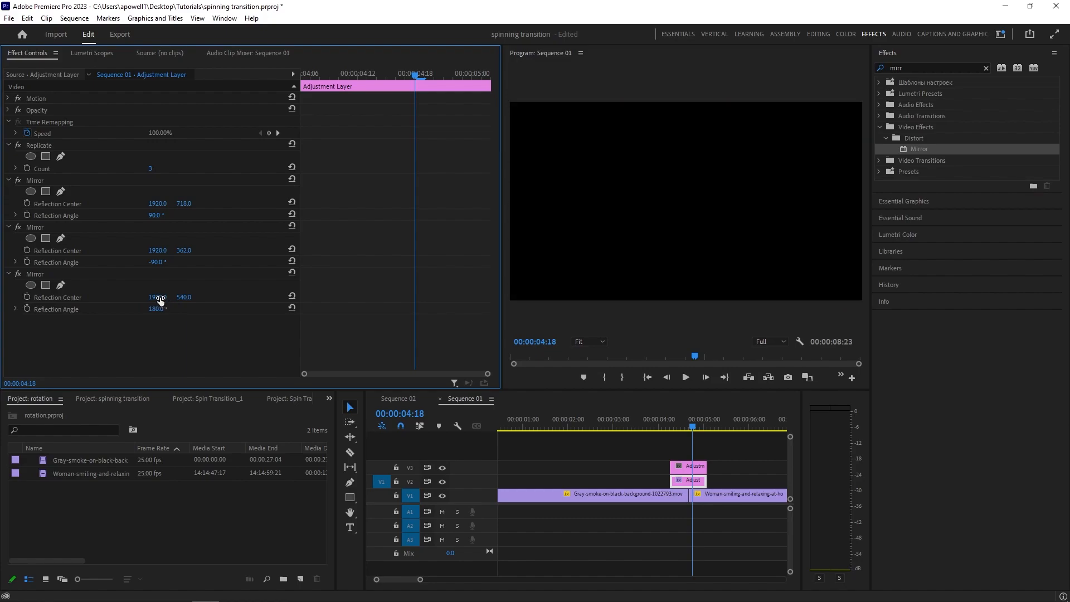
pyautogui.moveTo(160, 298); pyautogui.dragTo(35, 299)
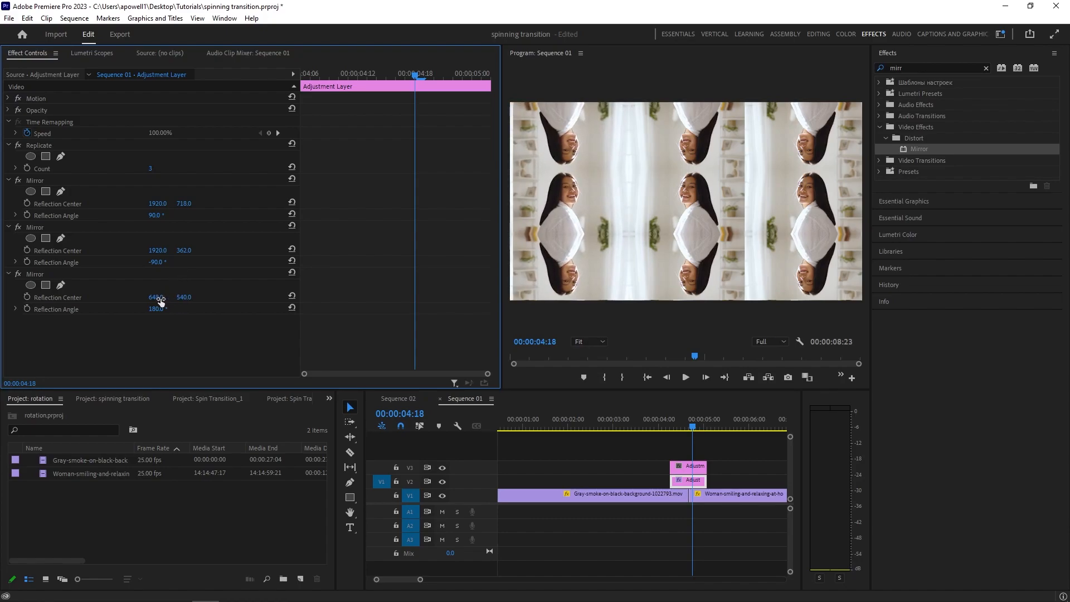
pyautogui.moveTo(161, 297); pyautogui.dragTo(156, 297)
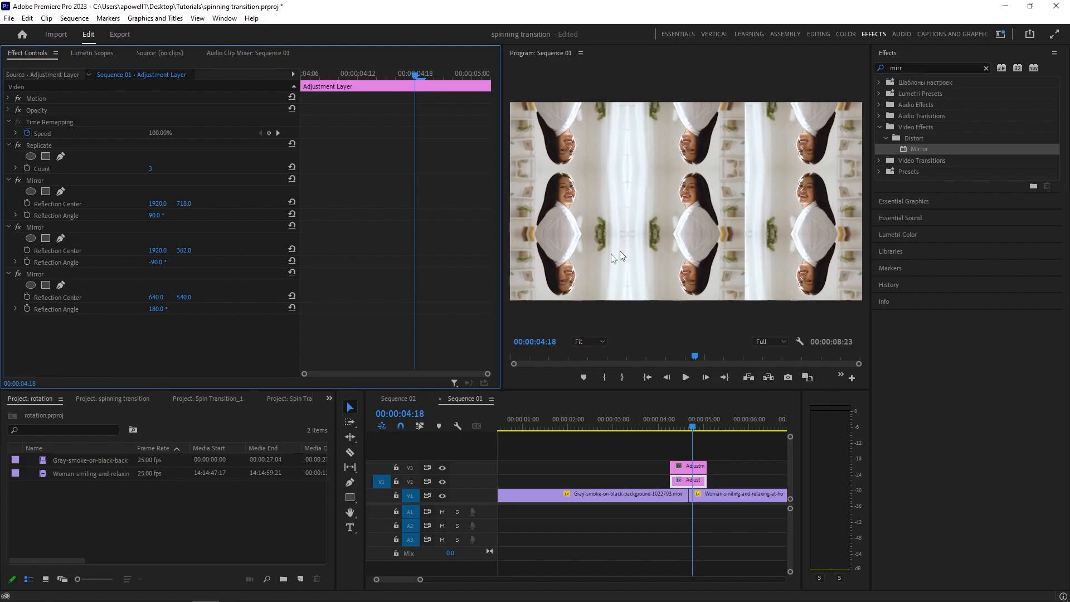
pyautogui.moveTo(941, 150); pyautogui.dragTo(54, 347)
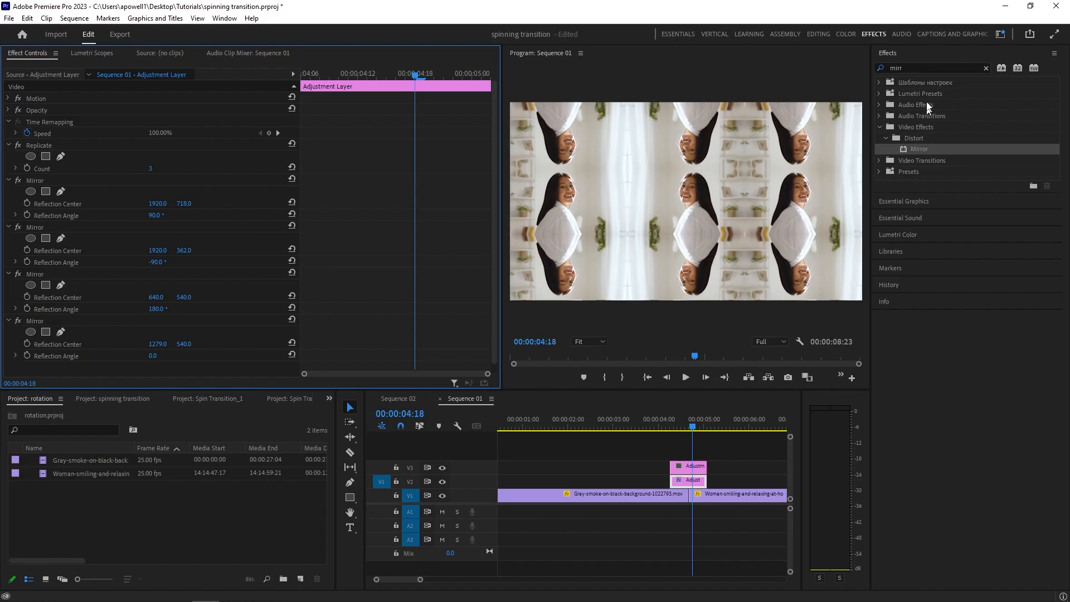
# Step: Find the Distort Transform effect and apply it to the adjustment layer on V3
pyautogui.click(917, 65)
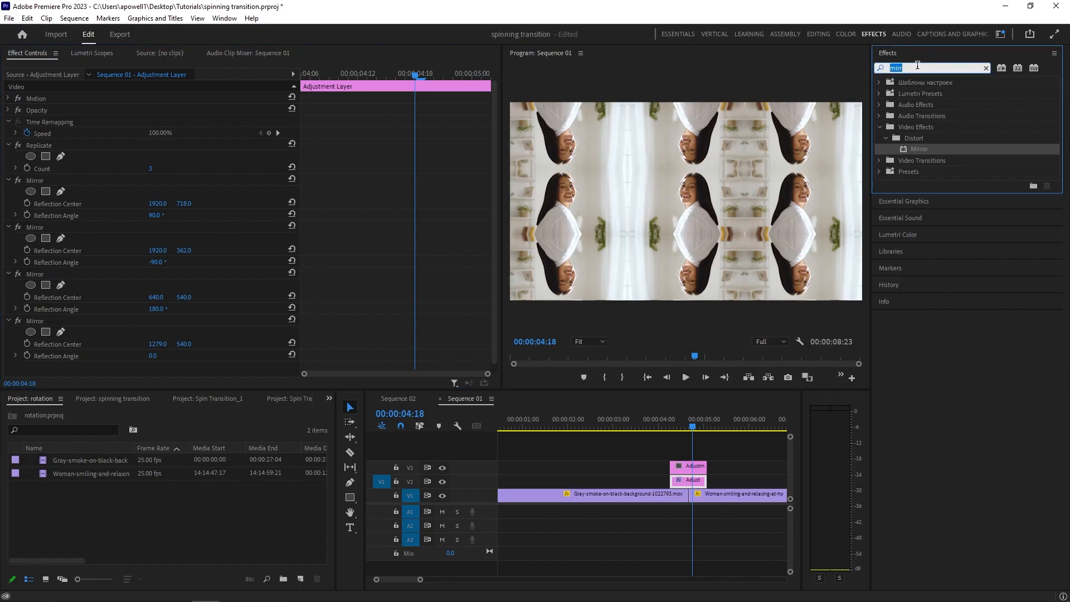
pyautogui.write('rota')
pyautogui.press('BackSpace')
pyautogui.press('BackSpace')
pyautogui.press('BackSpace')
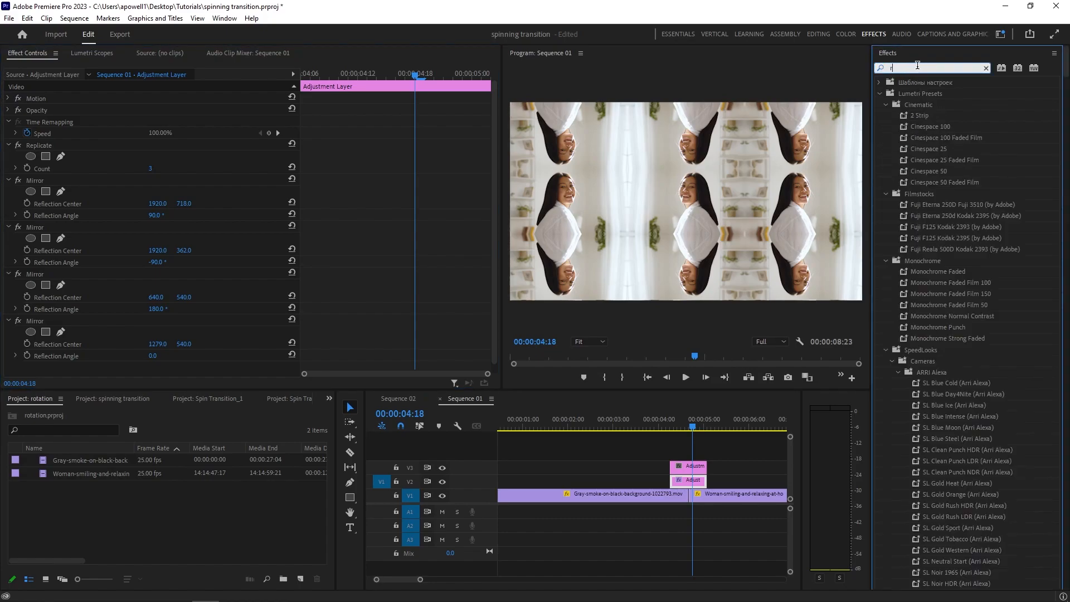
pyautogui.write('tran')
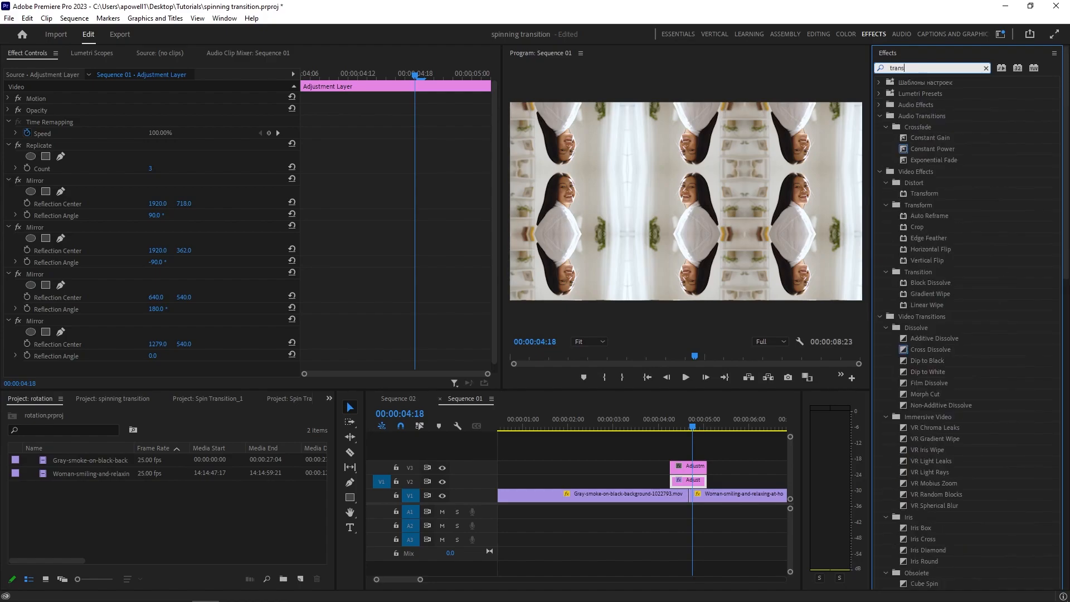
pyautogui.write('sform')
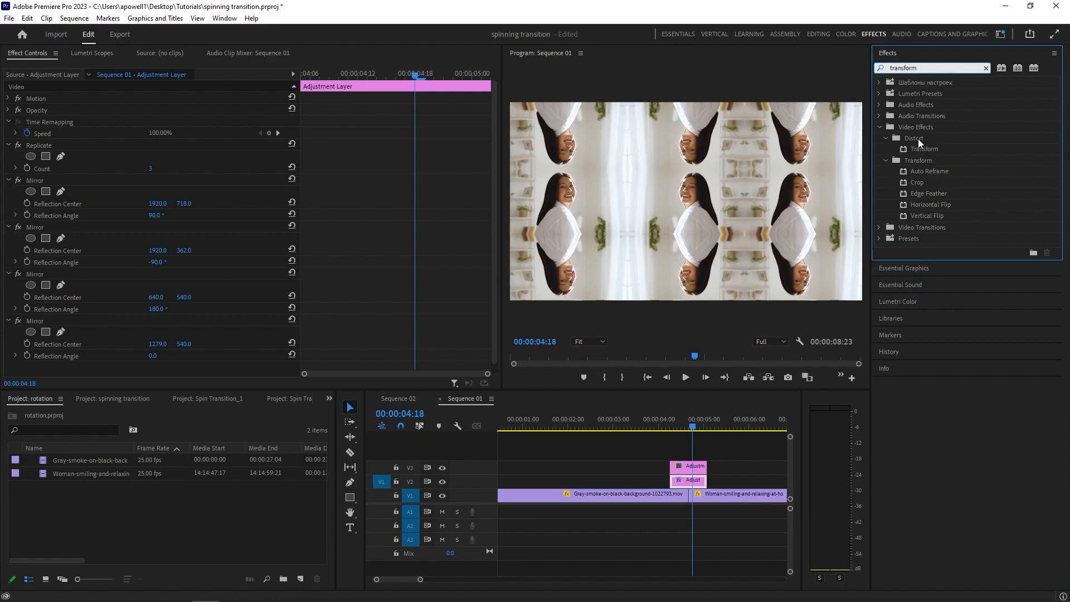
pyautogui.moveTo(928, 149); pyautogui.dragTo(687, 471)
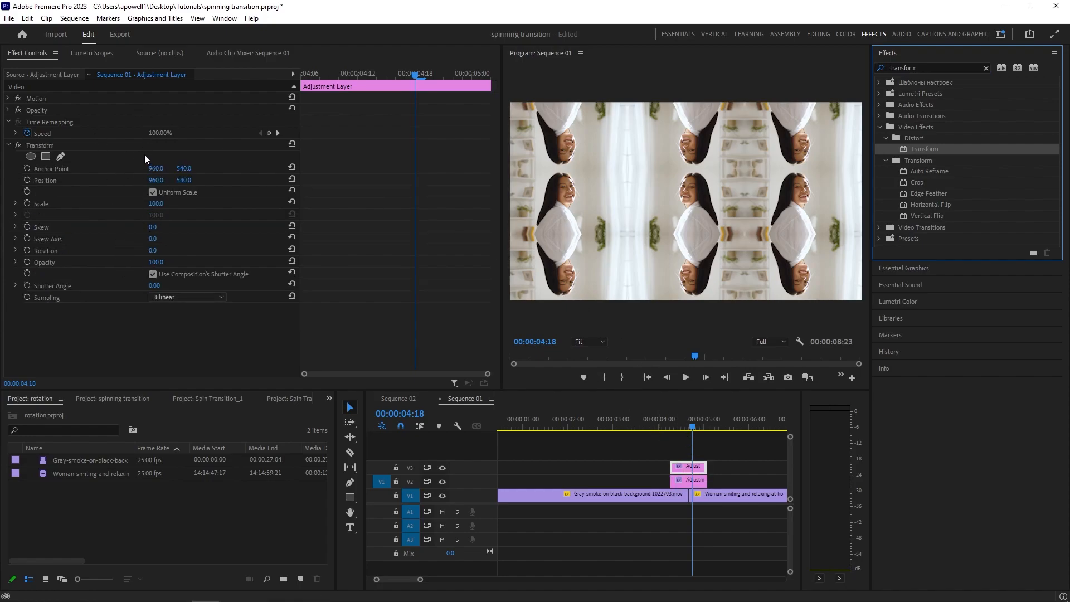
# Step: Set the Transform effect's scale to 300
pyautogui.click(157, 204)
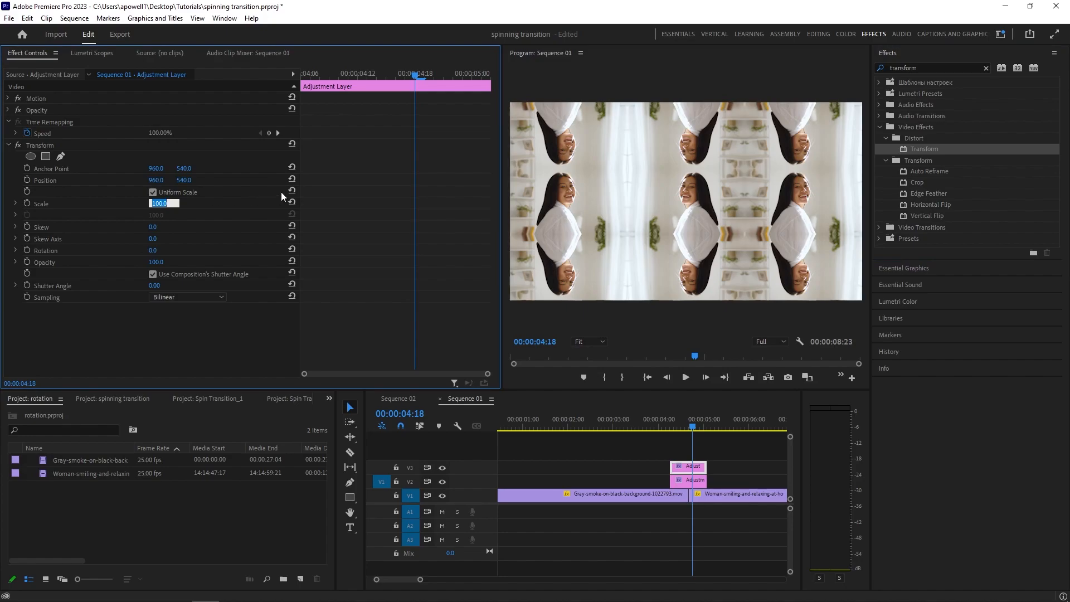
pyautogui.write('300')
pyautogui.press('Return')
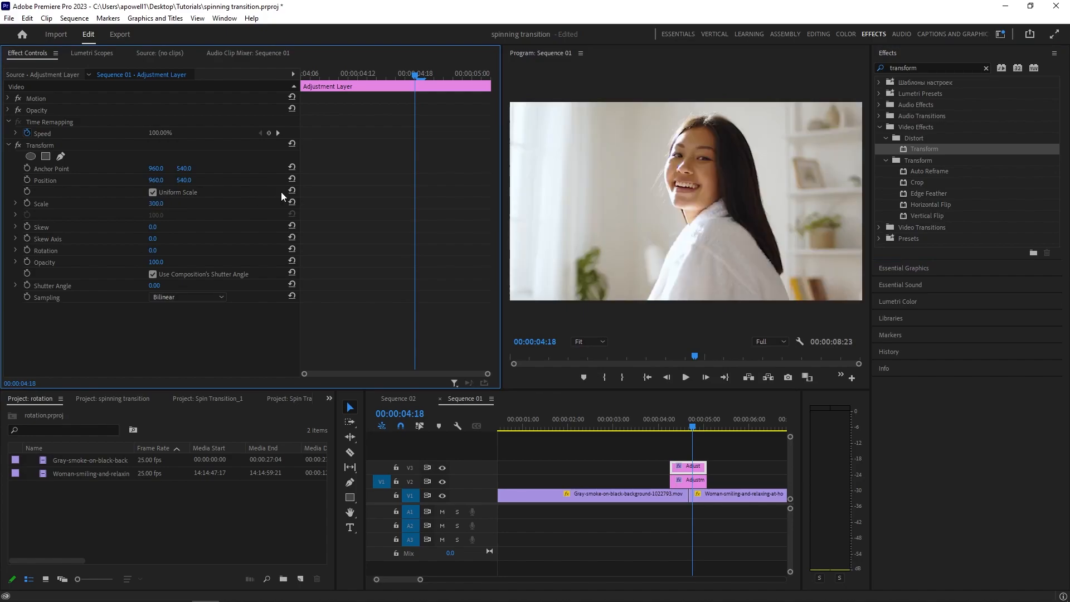
# Step: Try lowering the Transform effect's scale to about 119 and restore it to 300
pyautogui.moveTo(153, 206); pyautogui.dragTo(72, 207)
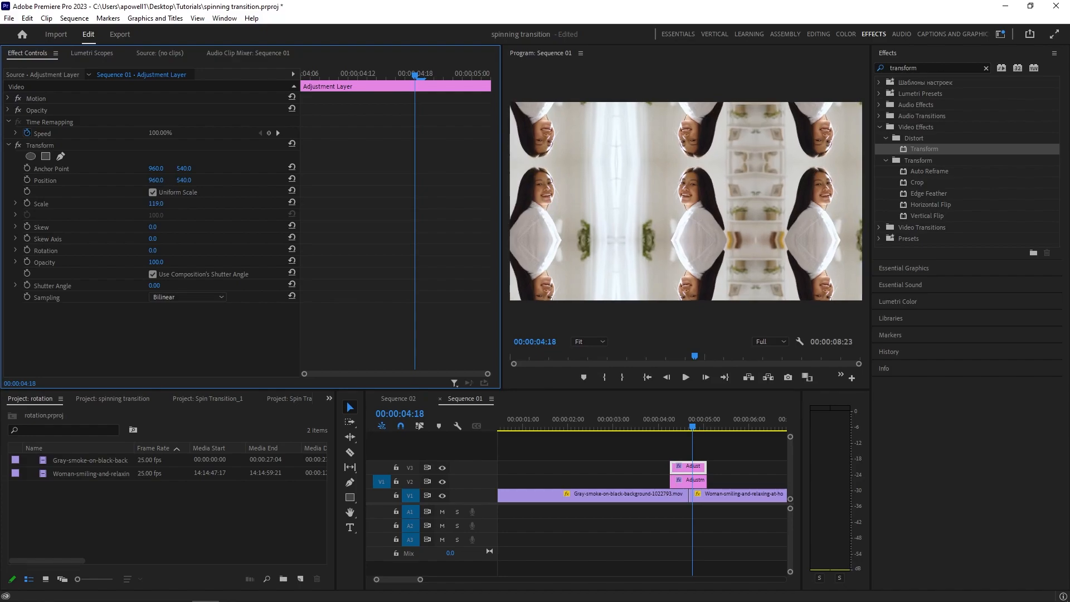
pyautogui.click(164, 202)
pyautogui.write('3')
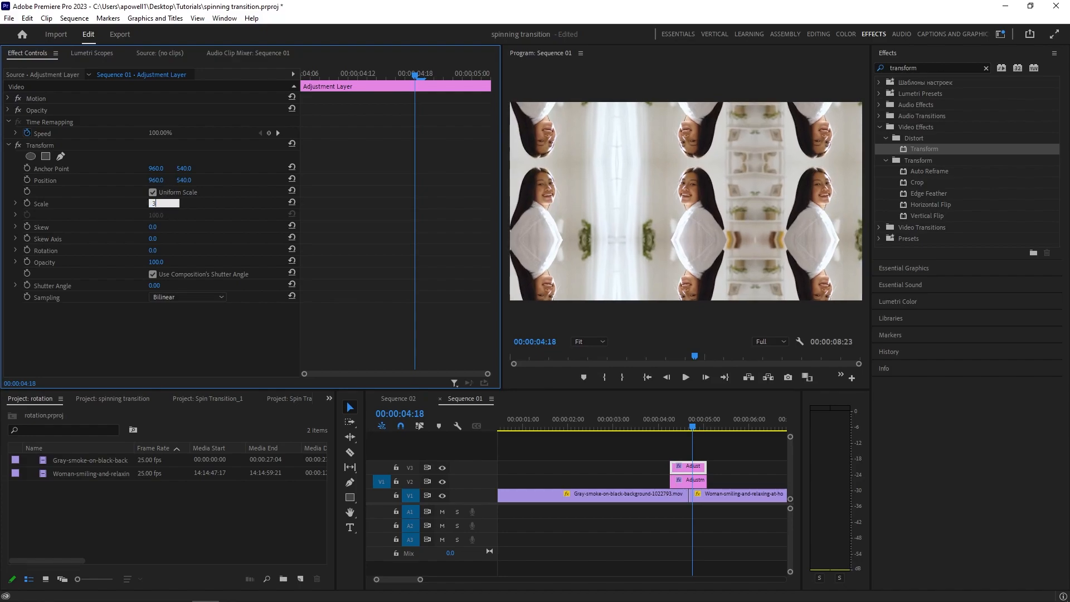
pyautogui.write('00')
pyautogui.press('Return')
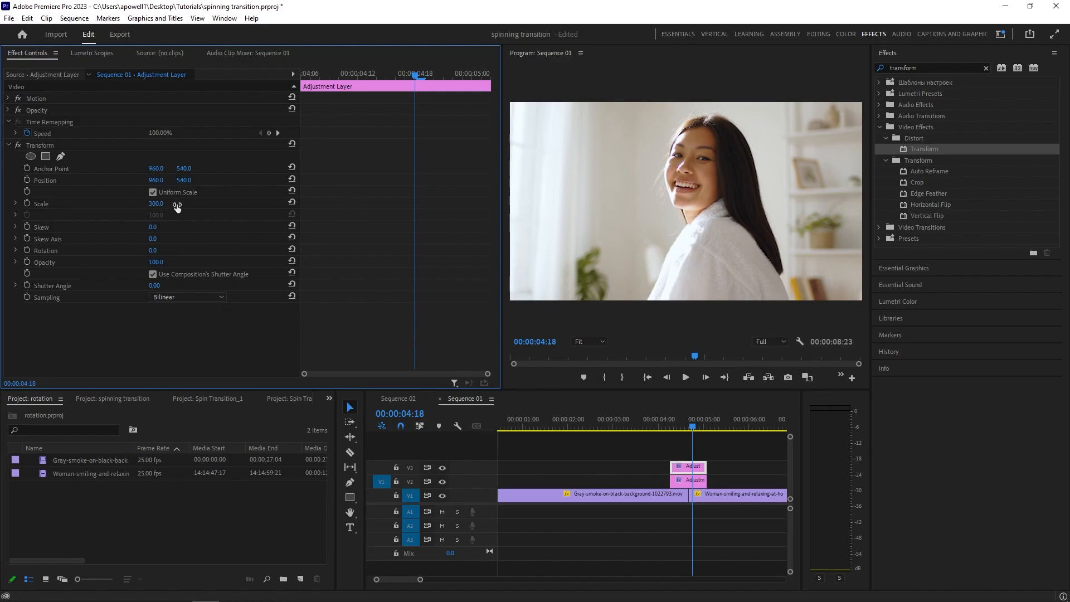
# Step: Keyframe the Transform effect's rotation from 0 at the adjustment layer's start (00:00:04:06) to 360° at its end
pyautogui.press('Up')
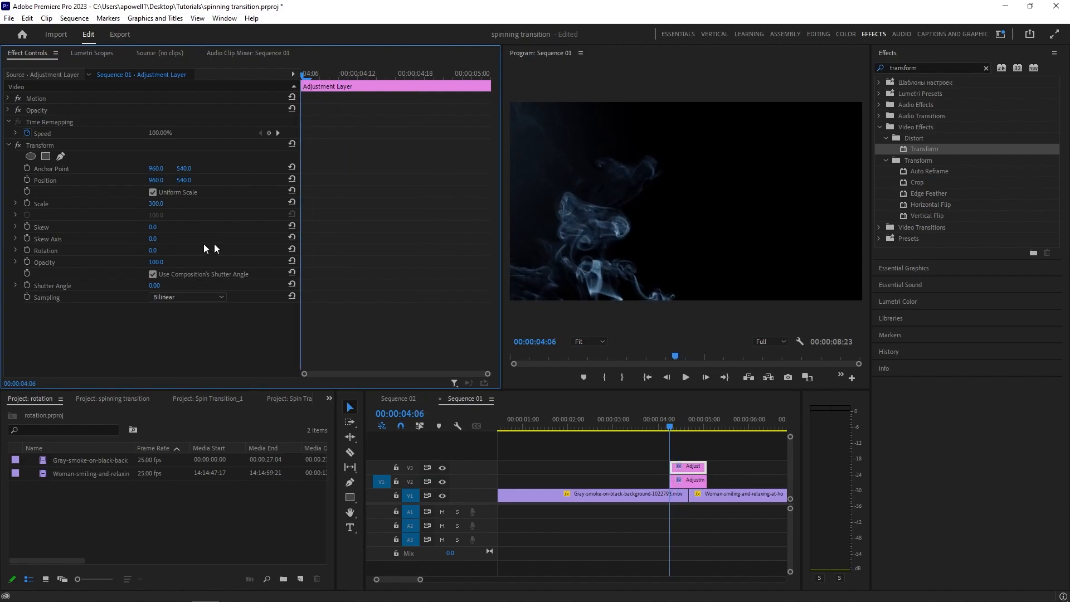
pyautogui.click(26, 251)
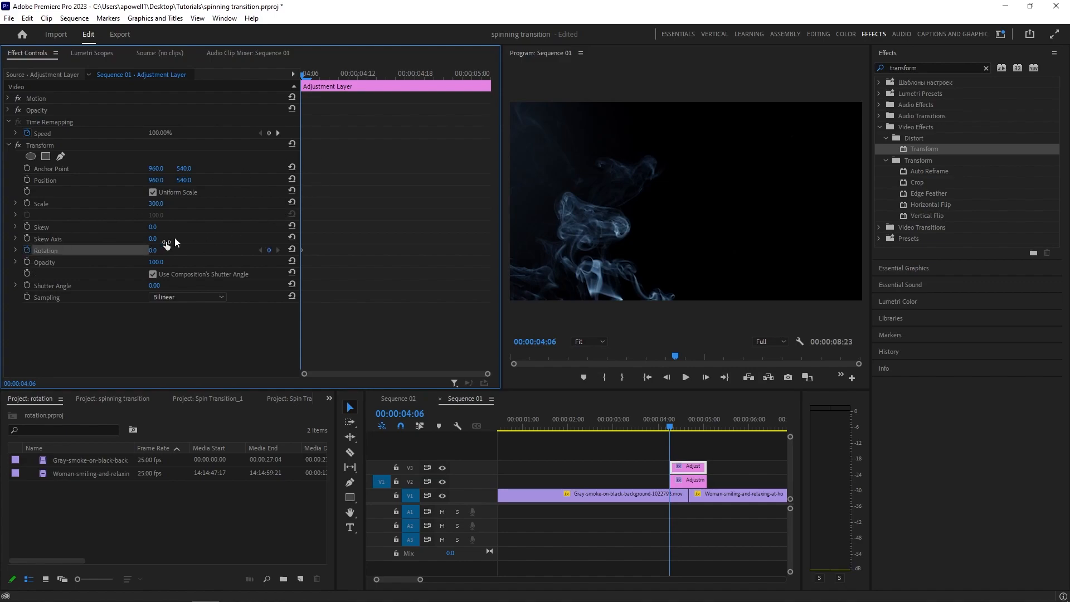
pyautogui.moveTo(364, 73); pyautogui.dragTo(473, 93)
pyautogui.hotkey('shift', 'Up')
pyautogui.hotkey('shift', 'Up')
pyautogui.click(698, 426)
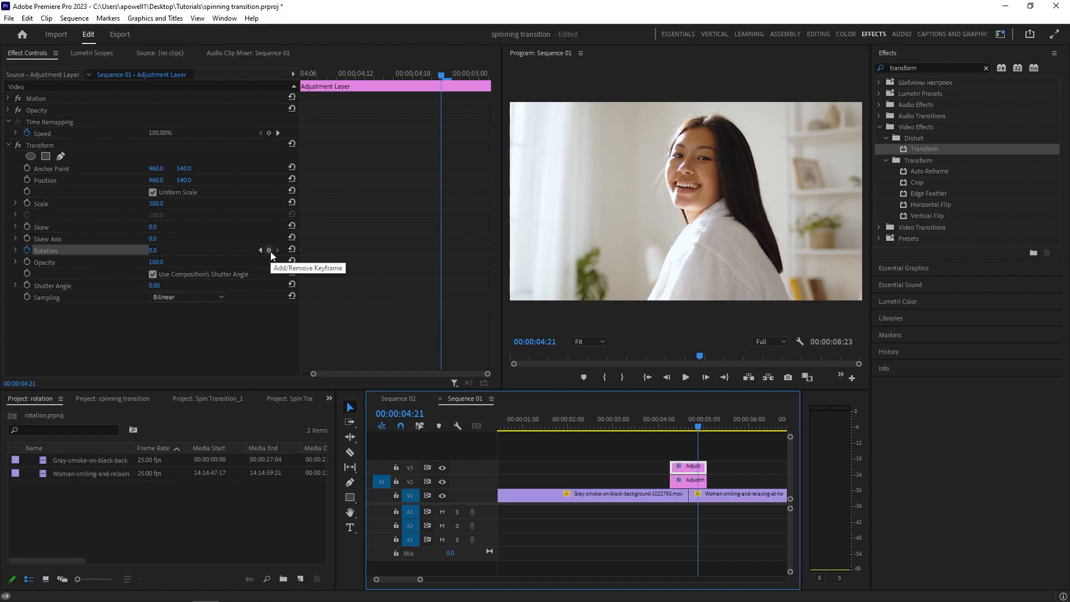
pyautogui.click(153, 249)
pyautogui.write('360')
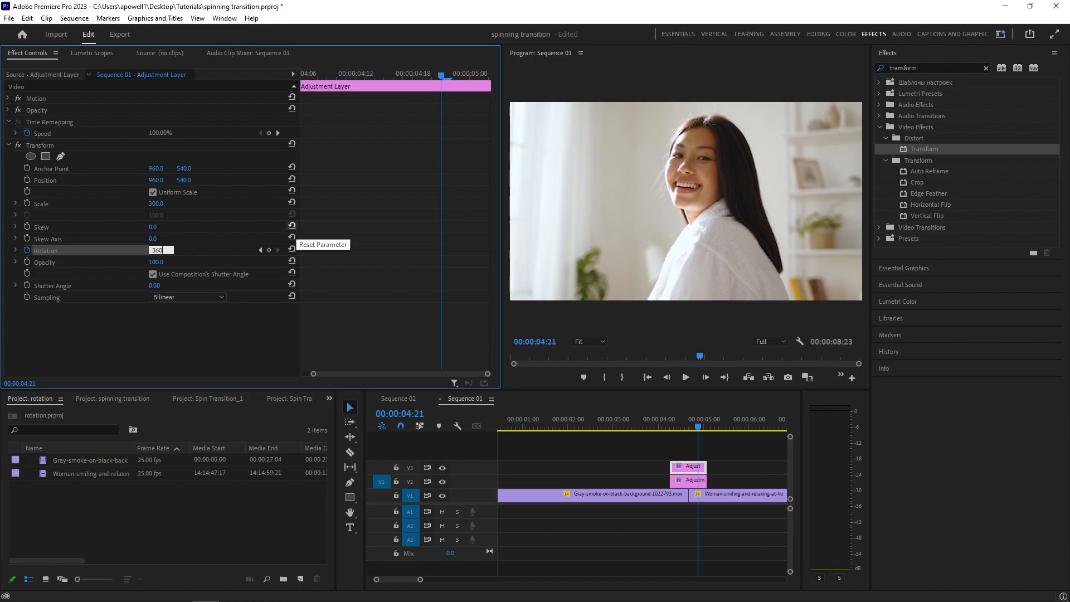
pyautogui.press('Return')
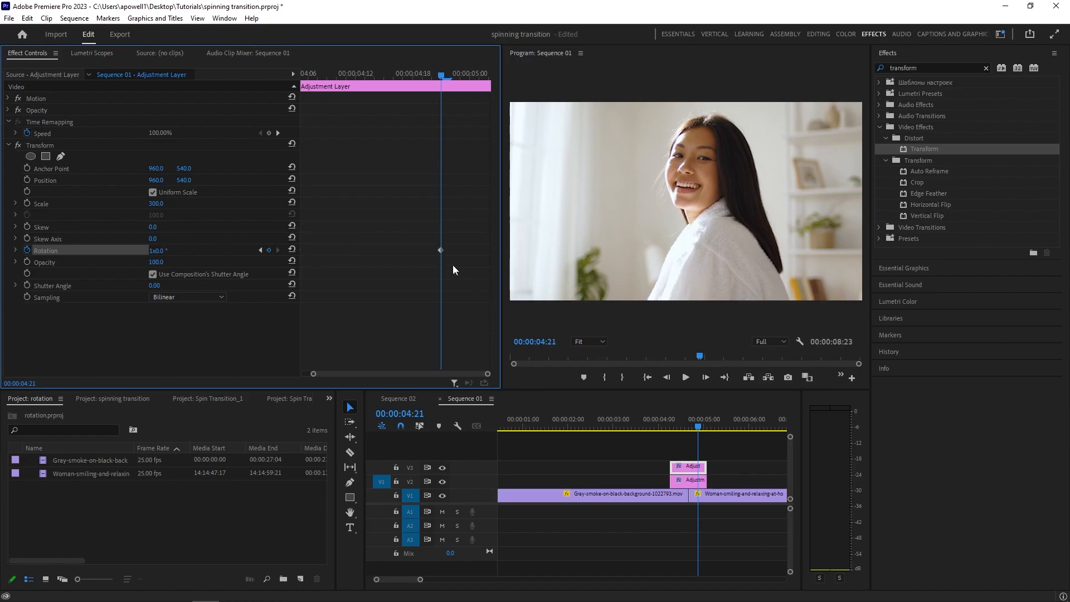
pyautogui.moveTo(440, 251); pyautogui.dragTo(496, 261)
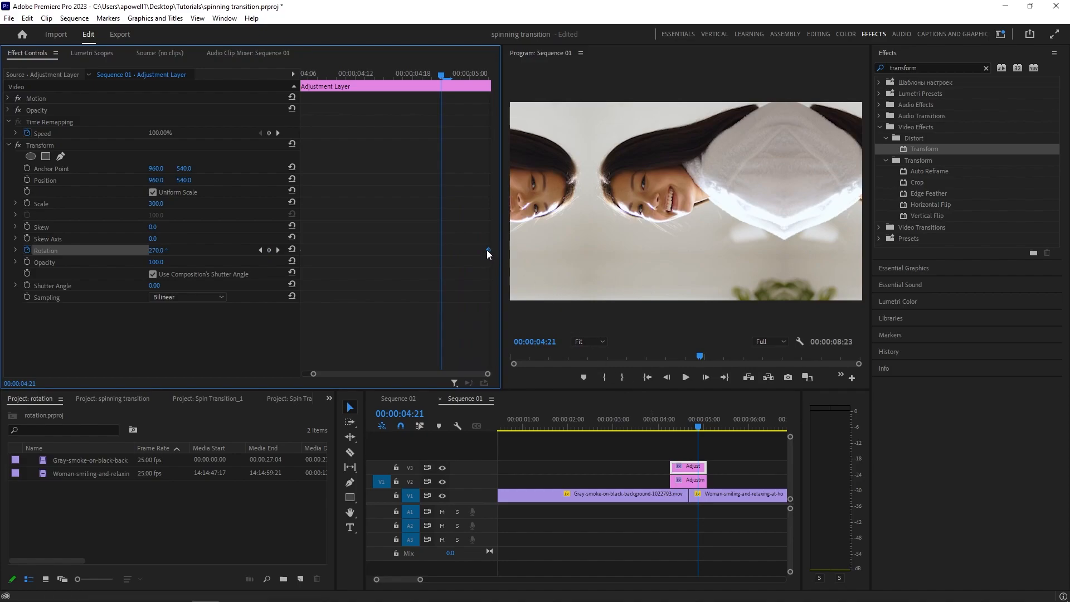
# Step: Play back the spinning transition from just before the adjustment layers
pyautogui.click(660, 424)
pyautogui.press('space')
pyautogui.press('space')
pyautogui.click(660, 425)
pyautogui.press('space')
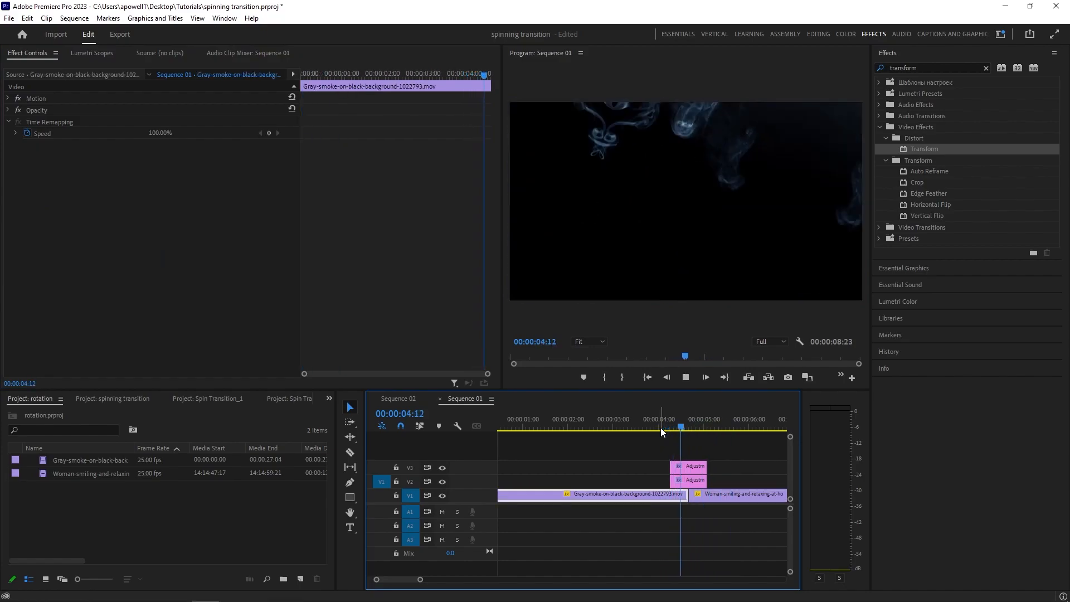
# Step: Give the V3 layer's Transform effect motion blur by disabling the composition's shutter angle and setting the shutter angle to 250
pyautogui.moveTo(699, 425); pyautogui.dragTo(694, 429)
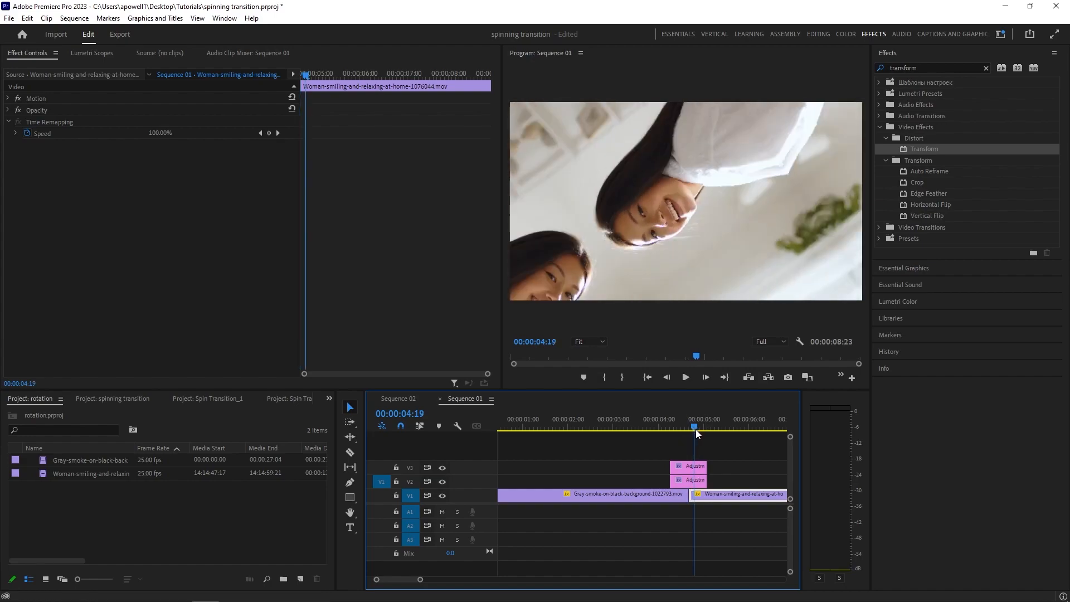
pyautogui.click(687, 468)
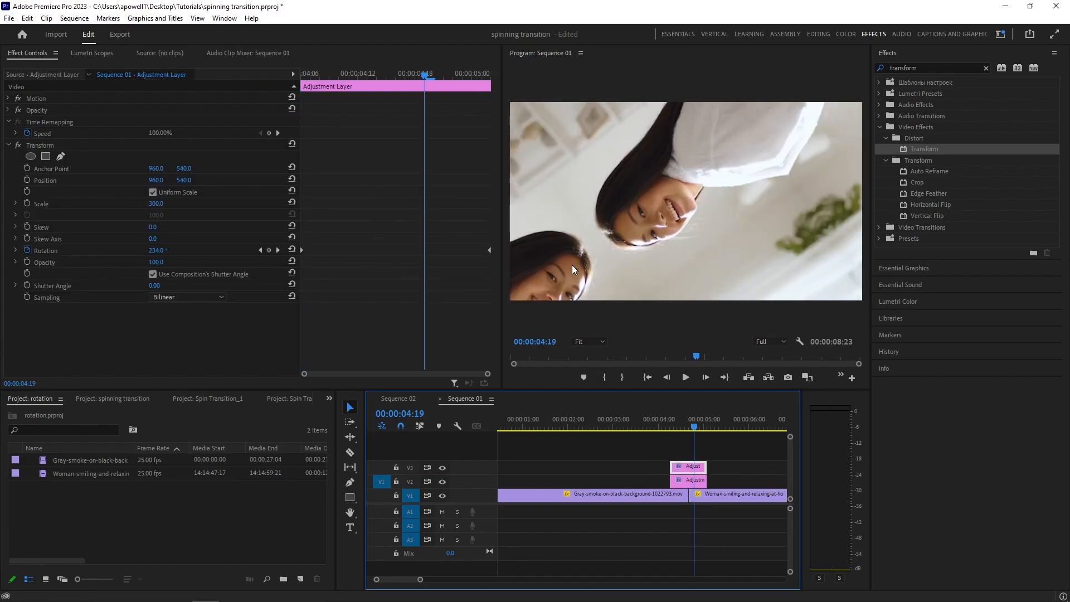
pyautogui.click(152, 273)
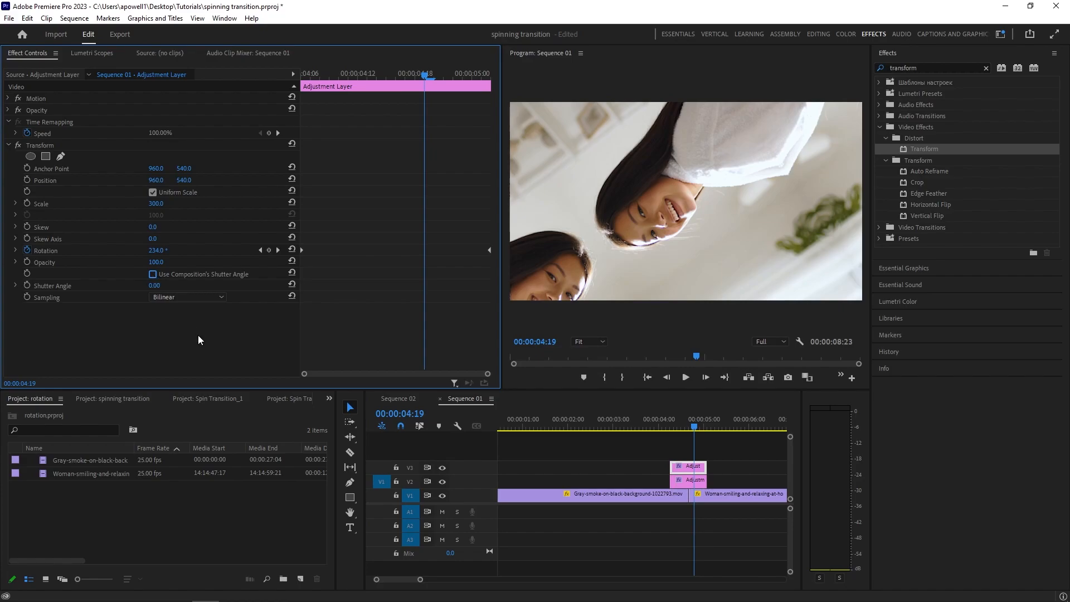
pyautogui.click(156, 285)
pyautogui.write('250')
pyautogui.press('Return')
# Step: Play the transition to review the spin with motion blur
pyautogui.click(666, 426)
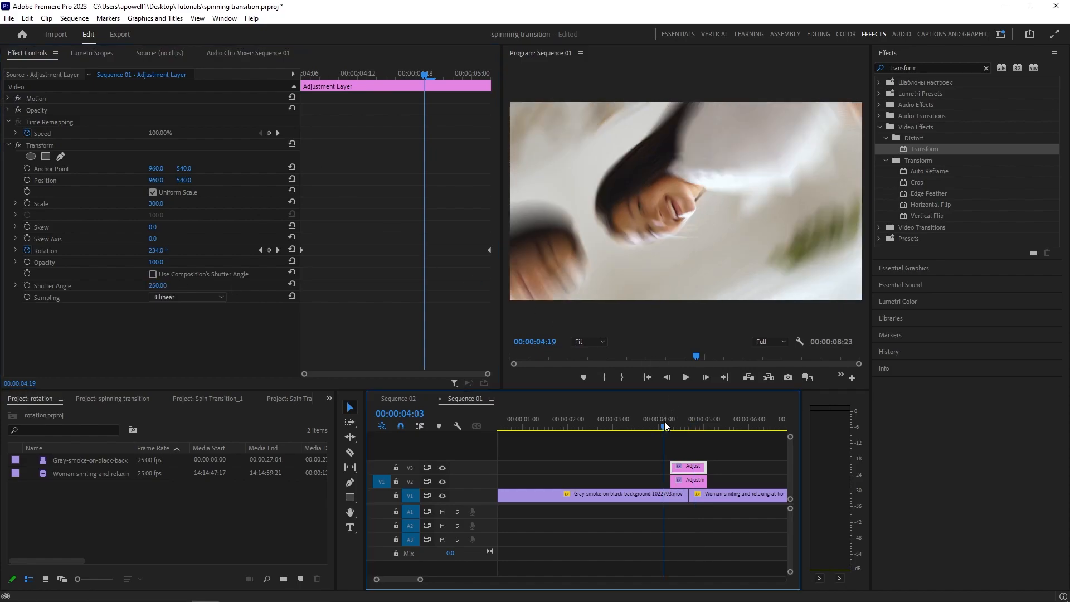
pyautogui.press('space')
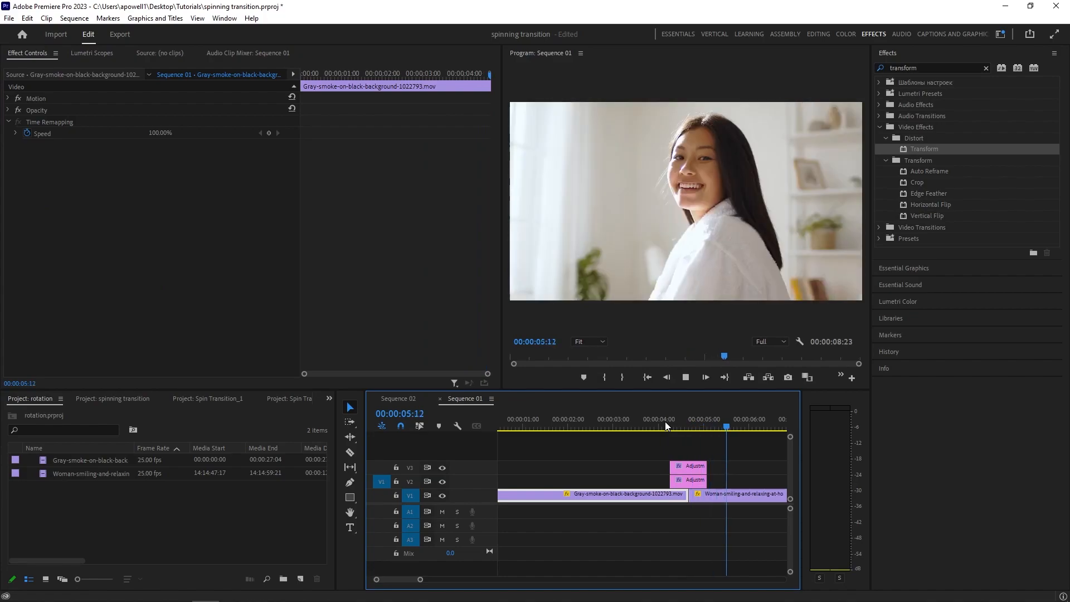
pyautogui.click(700, 418)
pyautogui.click(667, 419)
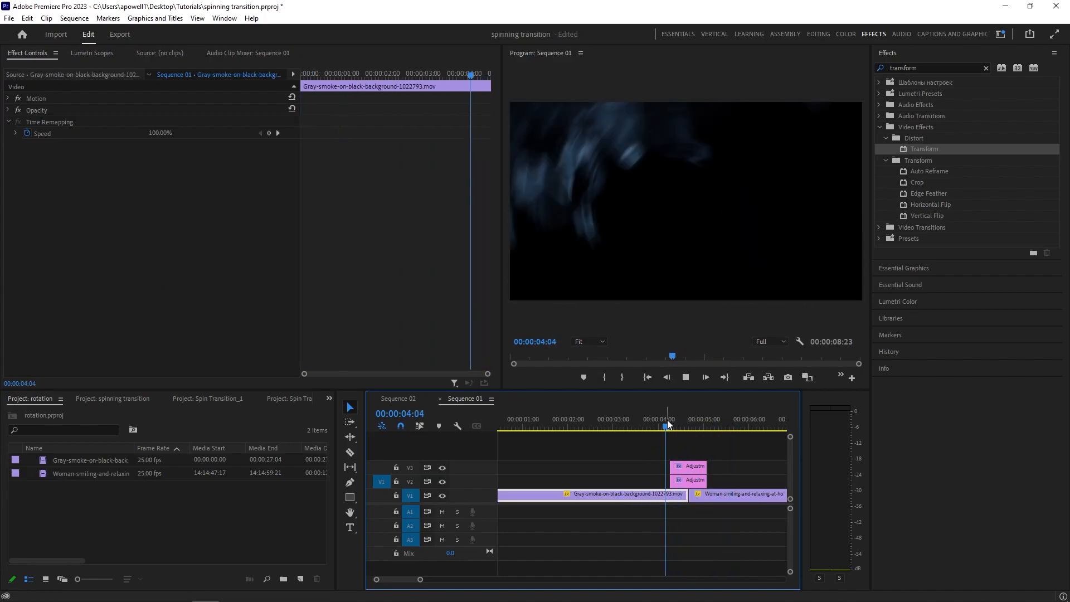
pyautogui.press('space')
# Step: Lower the program playback resolution to 1/4 and replay the transition from 00:00:03:20
pyautogui.click(771, 342)
pyautogui.click(777, 374)
pyautogui.click(650, 418)
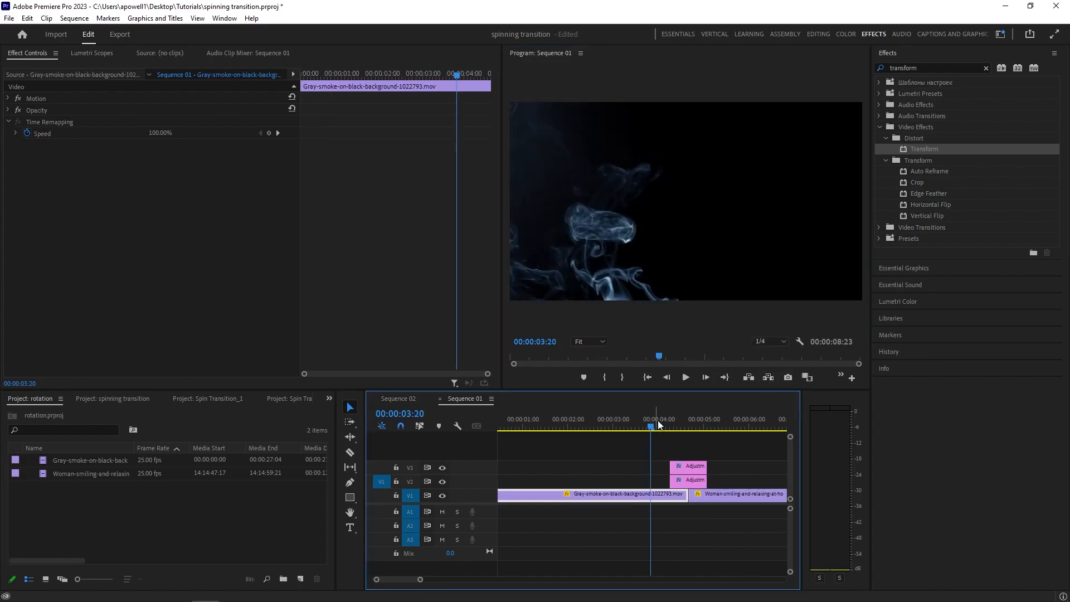
pyautogui.press('space')
pyautogui.press('space')
pyautogui.click(703, 427)
pyautogui.moveTo(704, 428); pyautogui.dragTo(666, 426)
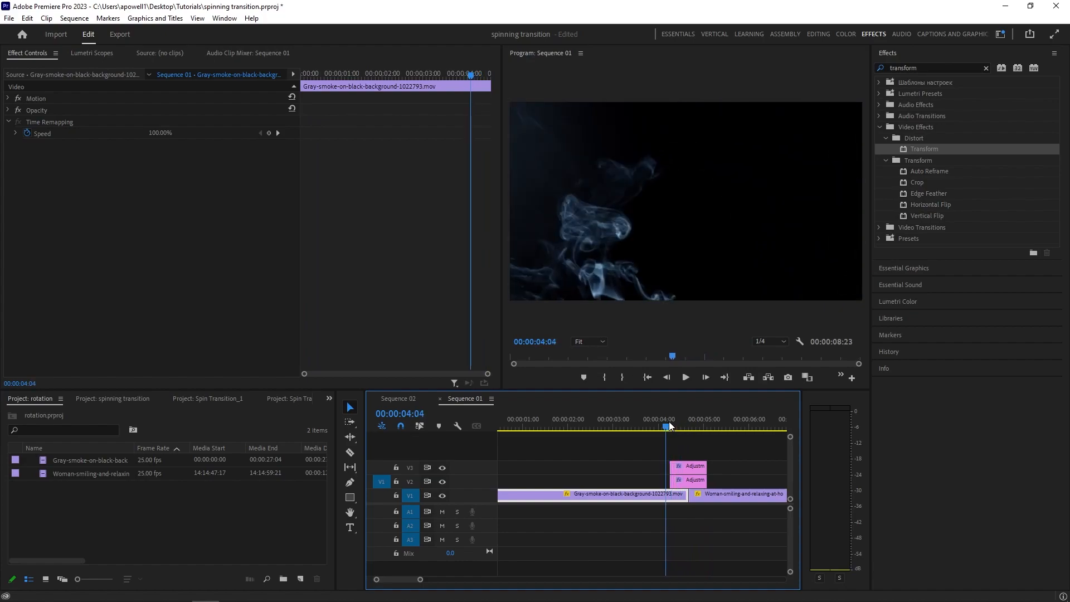
# Step: Ease the first rotation keyframe on the V3 adjustment layer and lengthen its velocity handle for a slower start
pyautogui.click(696, 466)
pyautogui.click(686, 419)
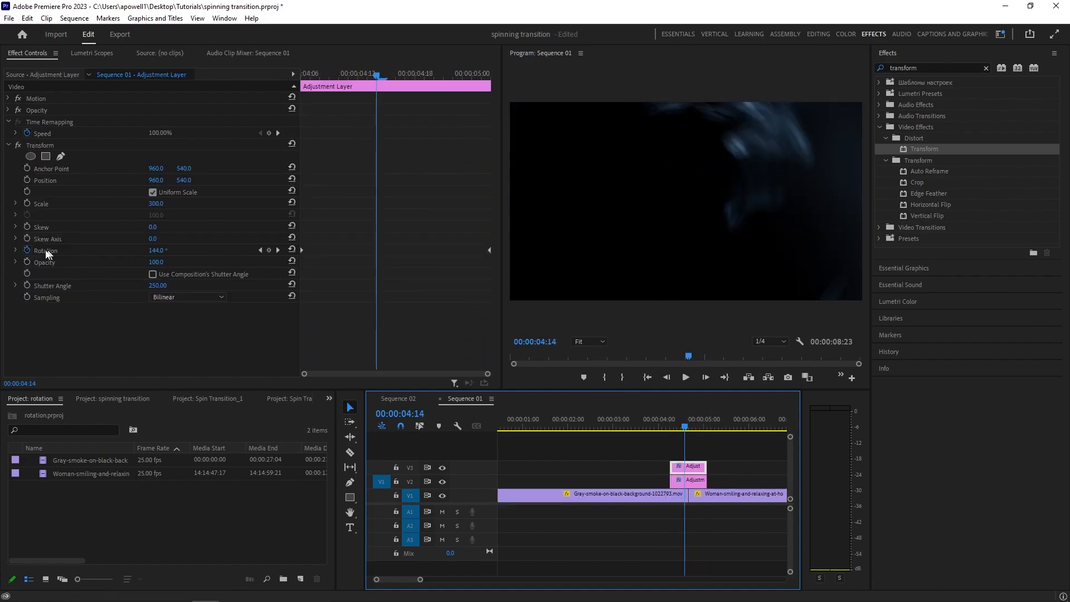
pyautogui.click(15, 252)
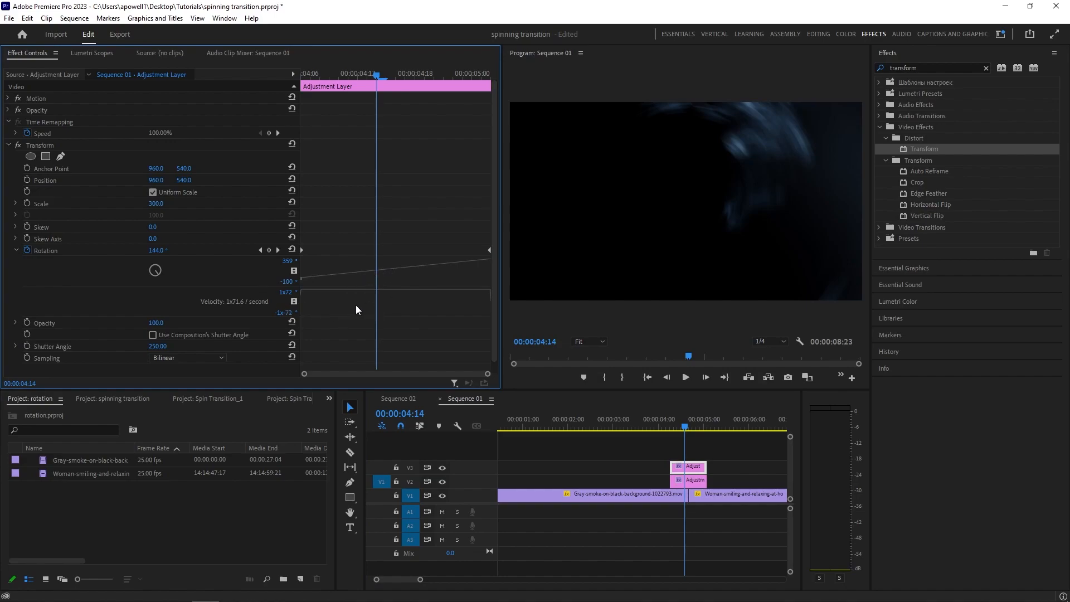
pyautogui.moveTo(330, 237); pyautogui.dragTo(283, 272)
pyautogui.rightClick(302, 248)
pyautogui.click(357, 403)
pyautogui.moveTo(318, 292); pyautogui.dragTo(395, 299)
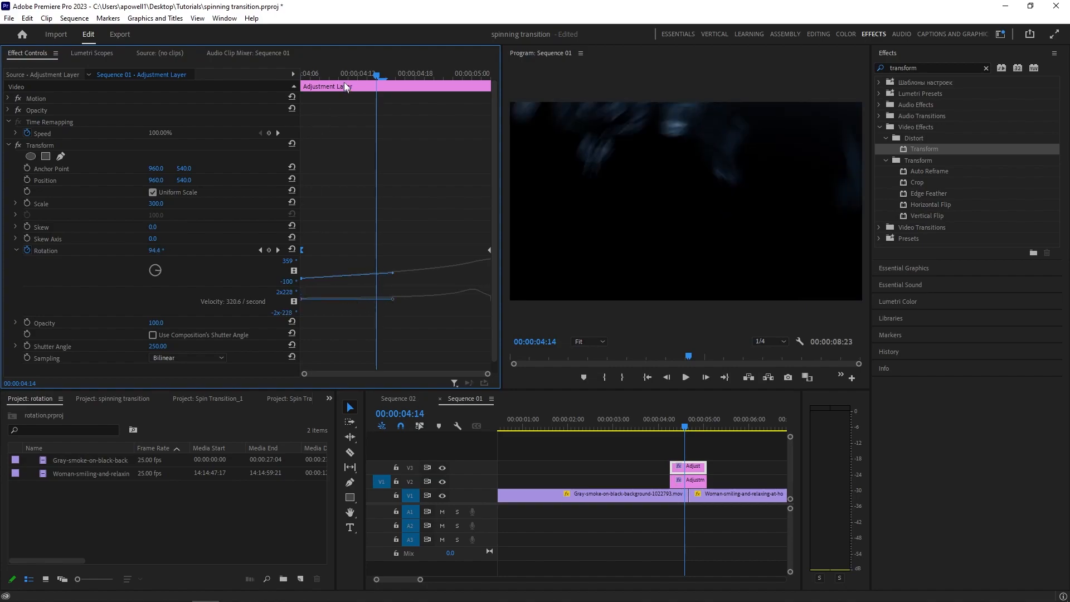
# Step: Play back the transition to check the adjusted rotation curve
pyautogui.press('space')
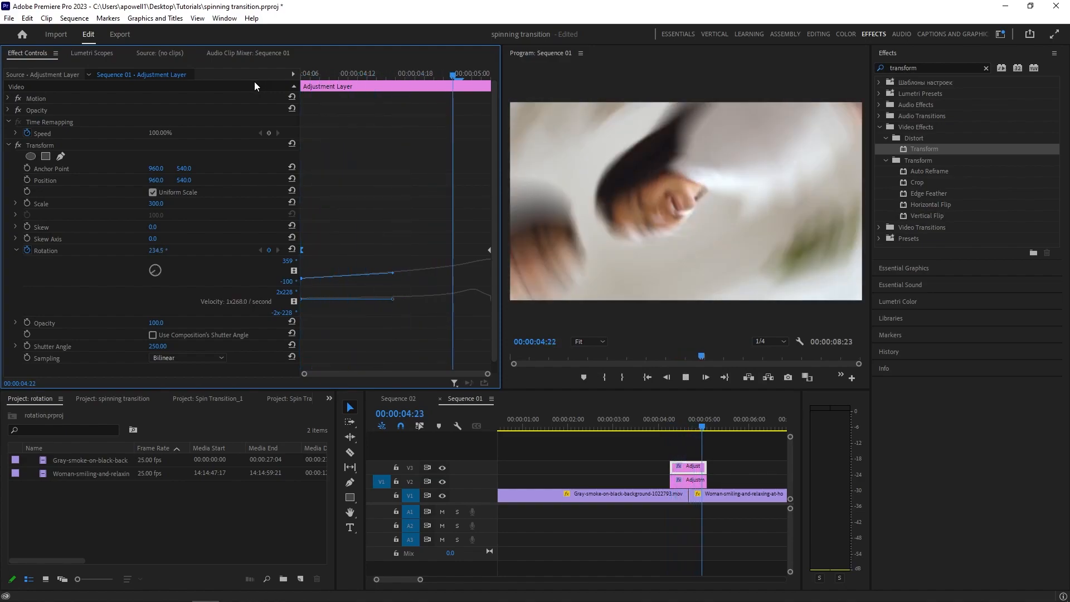
pyautogui.press('space')
pyautogui.click(624, 430)
pyautogui.press('space')
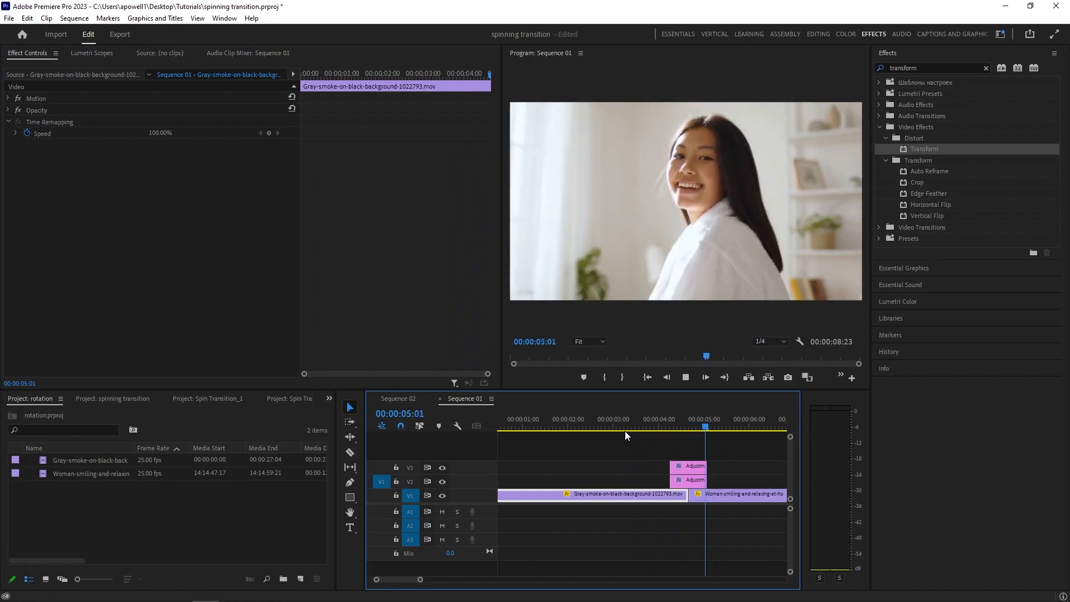
pyautogui.press('space')
# Step: Apply Ease In to the last Transform rotation keyframe on the V3 adjustment layer
pyautogui.moveTo(698, 423); pyautogui.dragTo(686, 424)
pyautogui.click(691, 468)
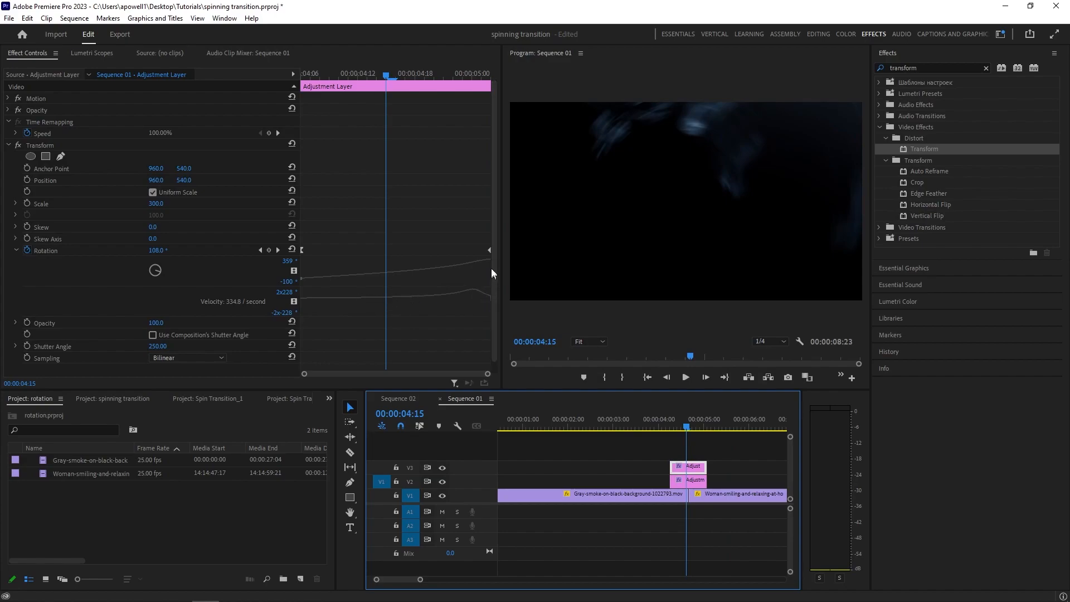
pyautogui.rightClick(489, 250)
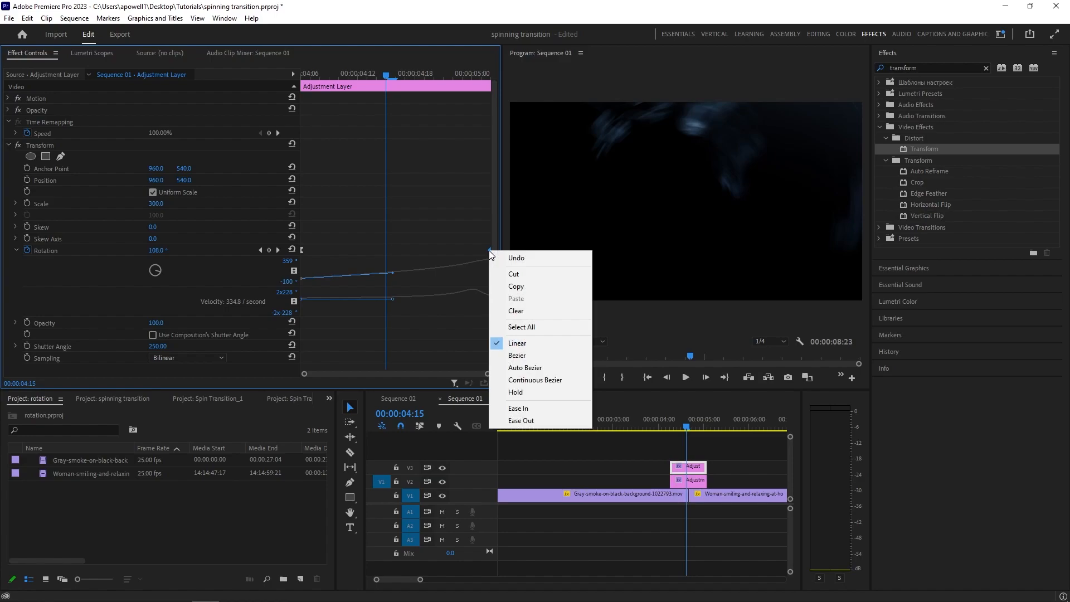
pyautogui.click(518, 408)
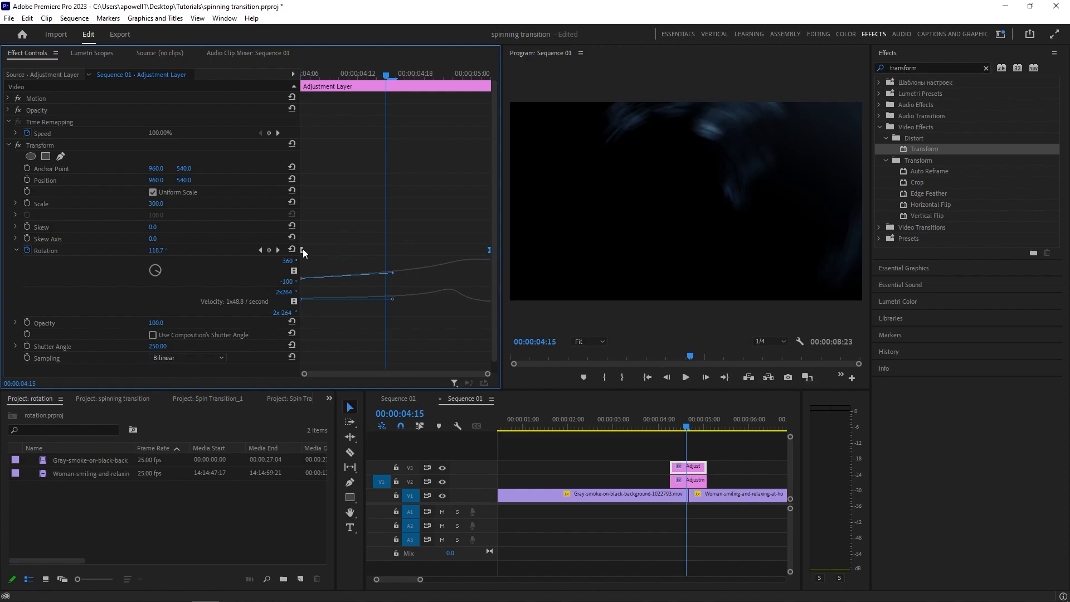
pyautogui.scroll(-1, 490, 252)
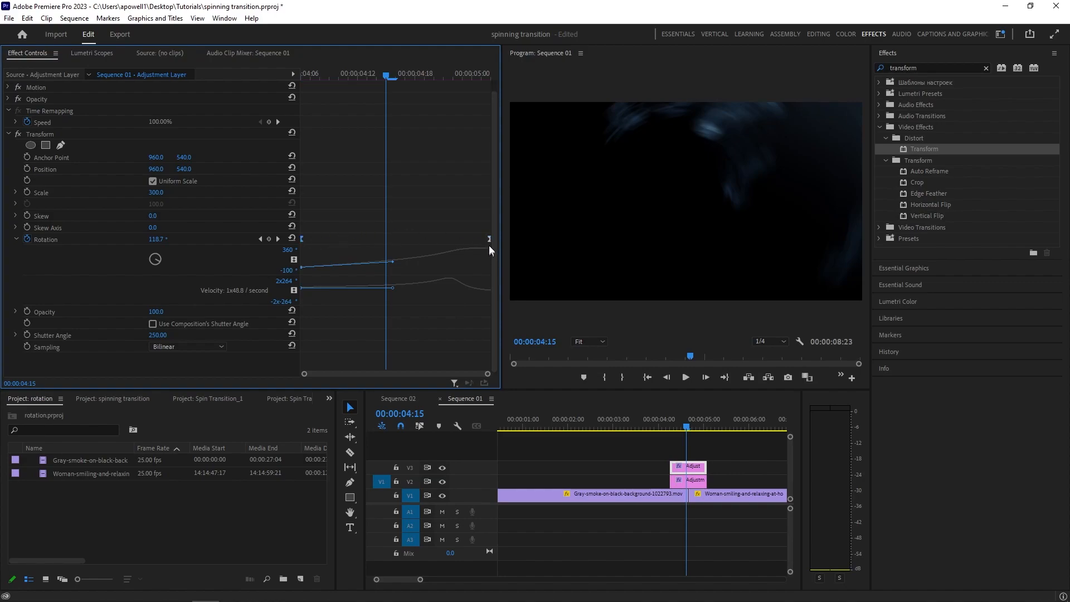
pyautogui.rightClick(489, 241)
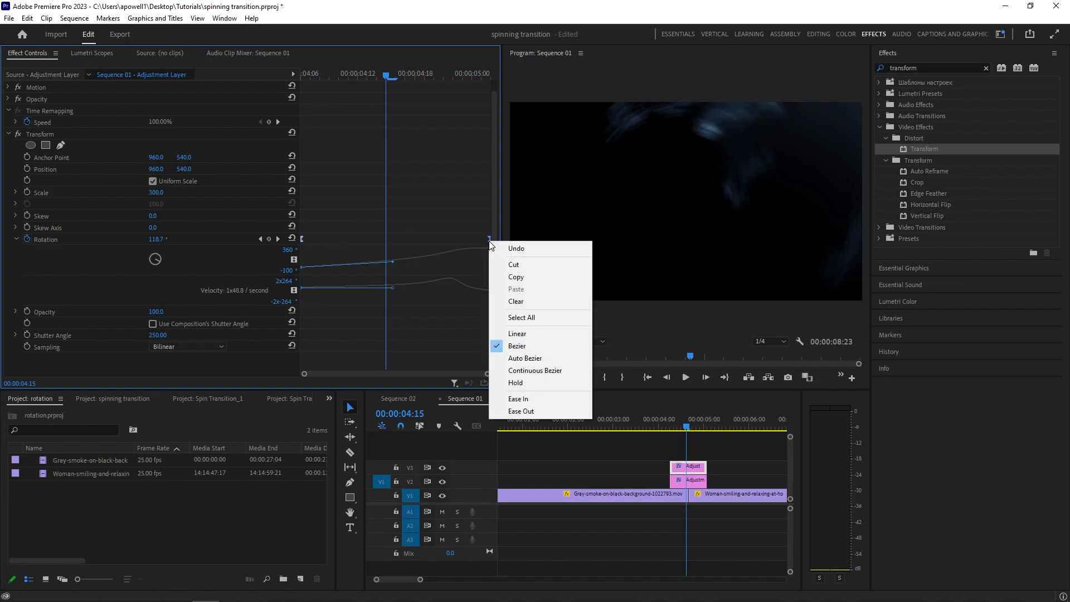
pyautogui.click(517, 407)
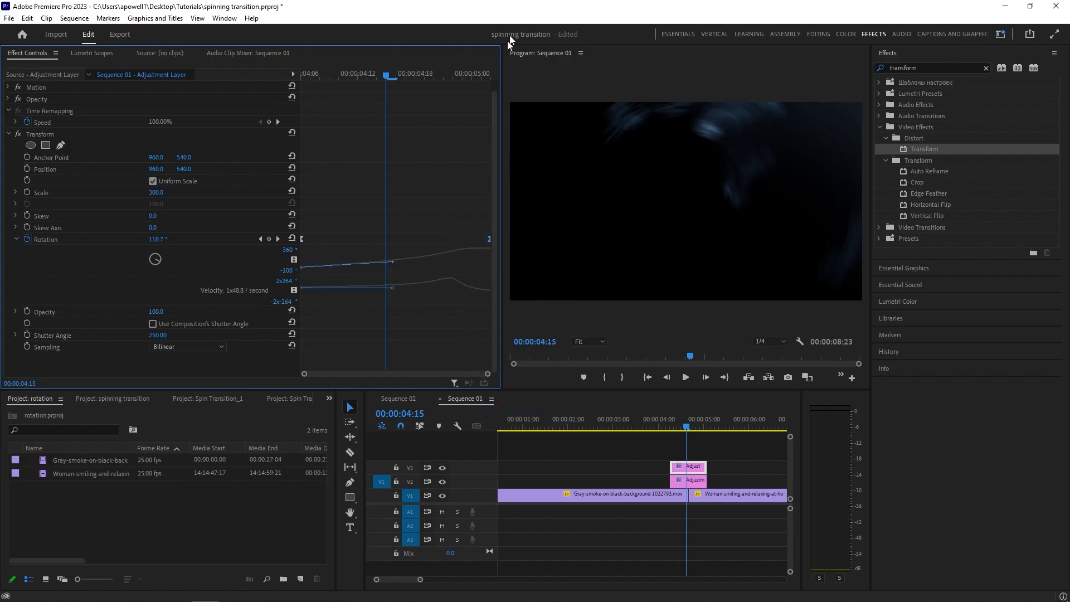
# Step: Lengthen the last rotation keyframe's incoming velocity handle for a slower stop, keeping the keyframe at the layer's end, and play back the transition
pyautogui.moveTo(486, 239); pyautogui.dragTo(470, 239)
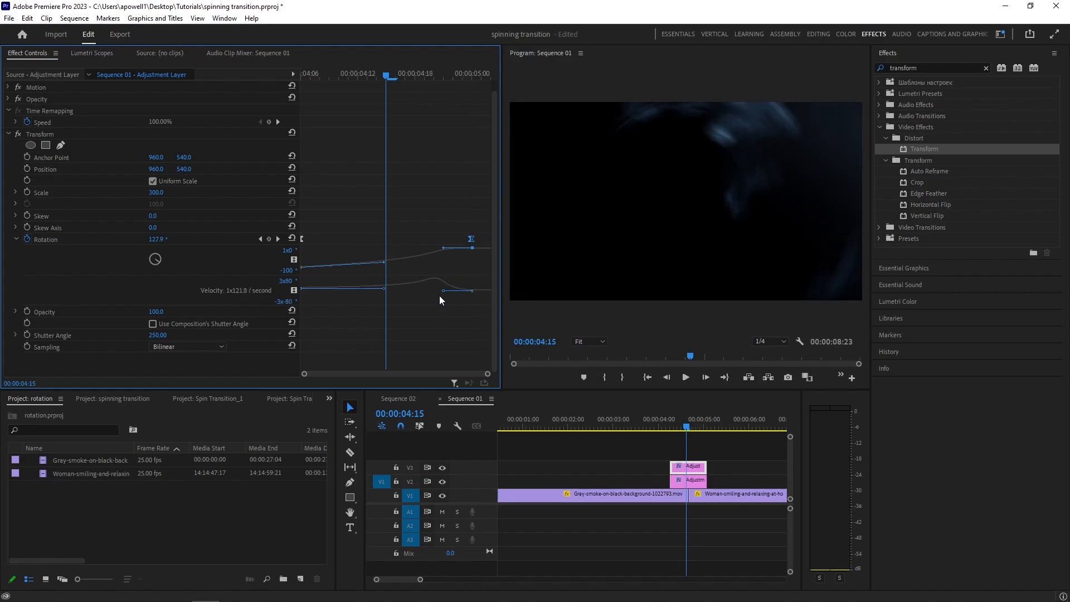
pyautogui.moveTo(442, 294); pyautogui.dragTo(426, 294)
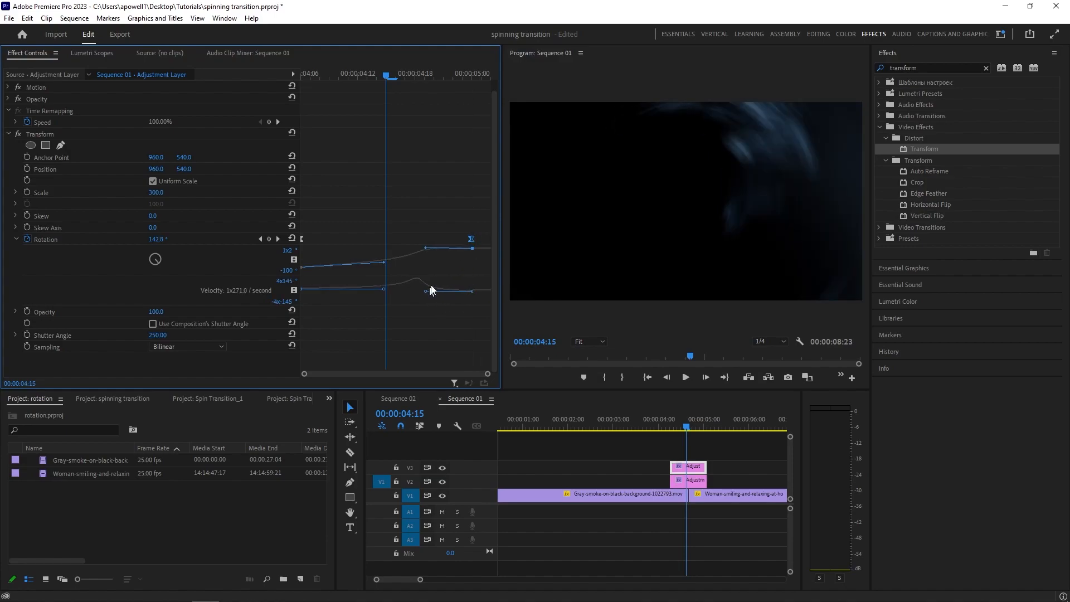
pyautogui.moveTo(474, 240); pyautogui.dragTo(490, 238)
pyautogui.press('space')
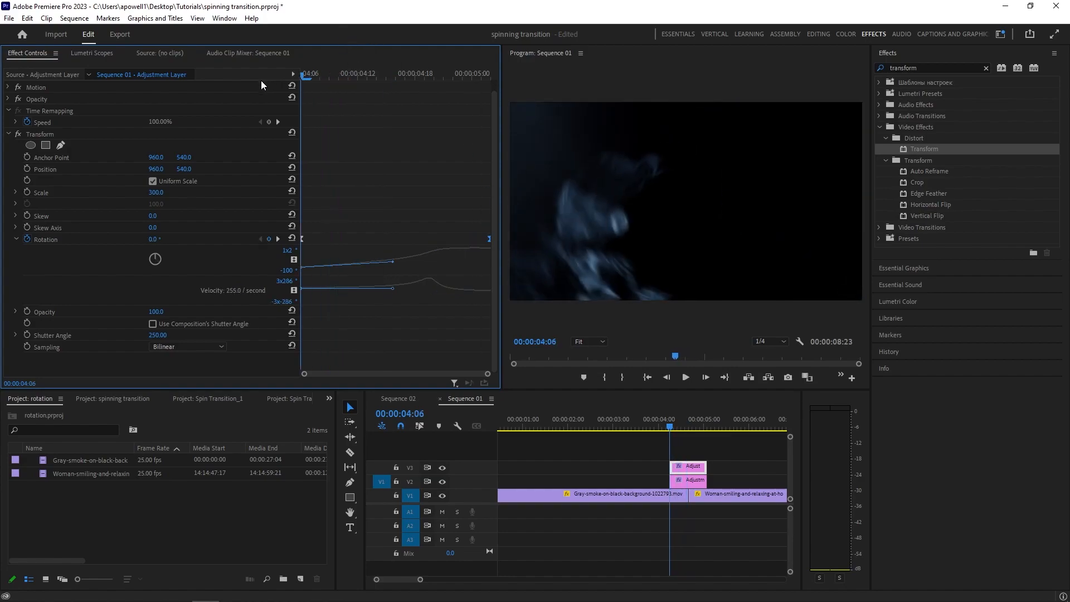
pyautogui.press('space')
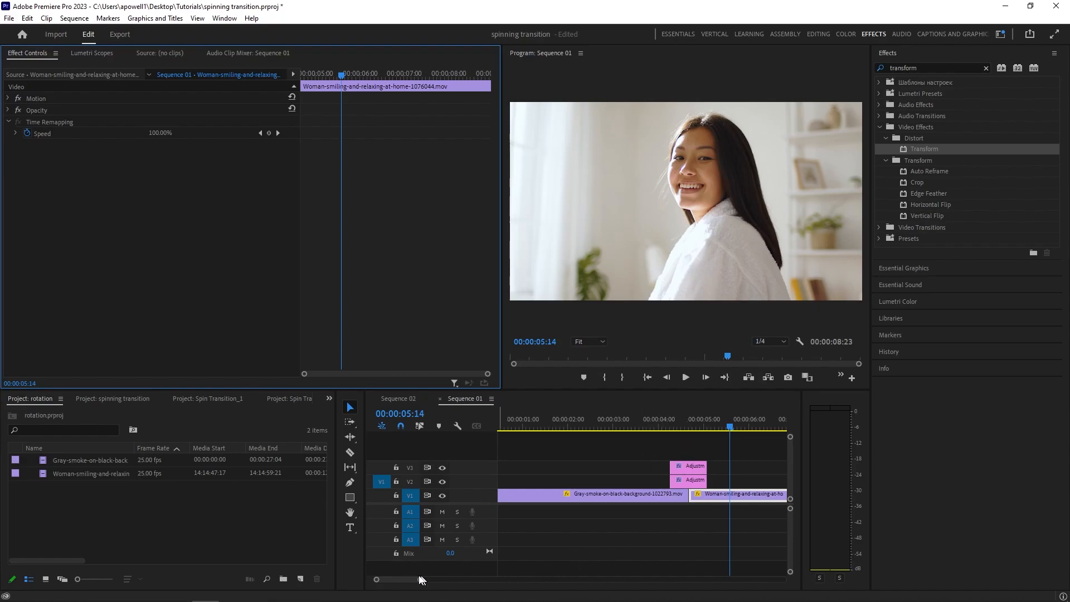
# Step: Look over the adjustment layers and clips in the whole sequence, and open the export settings for Sequence 01
pyautogui.moveTo(420, 579); pyautogui.dragTo(483, 579)
pyautogui.moveTo(526, 454); pyautogui.dragTo(557, 485)
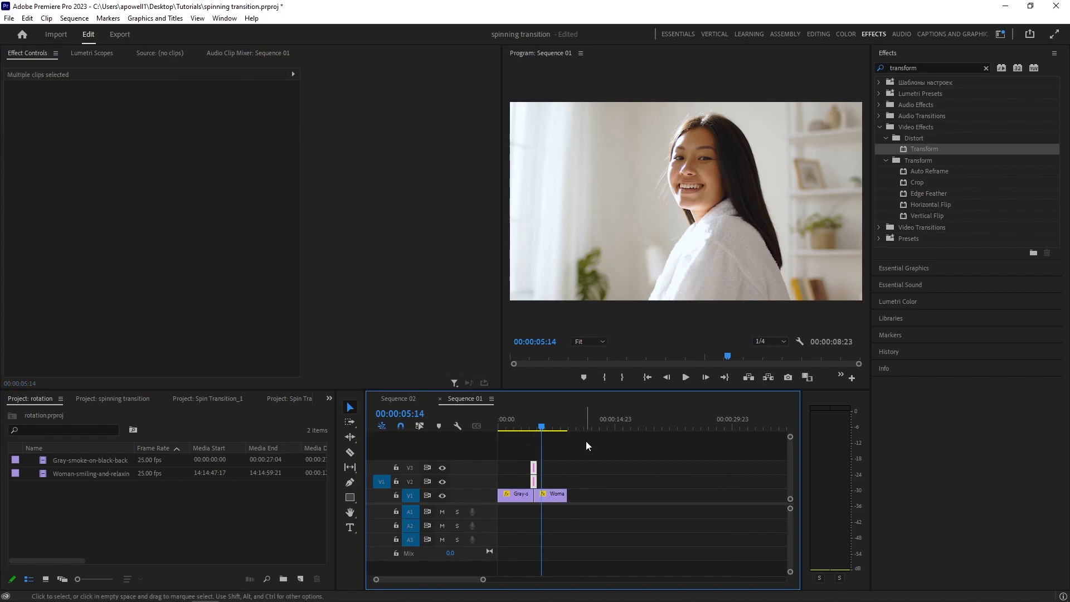
pyautogui.moveTo(529, 430); pyautogui.dragTo(548, 439)
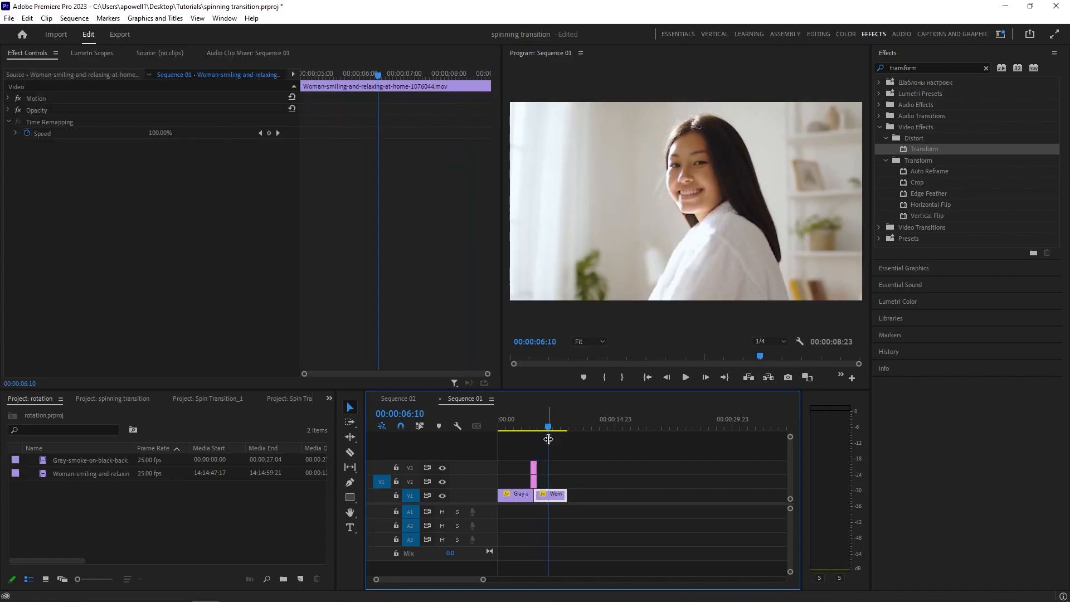
pyautogui.click(119, 37)
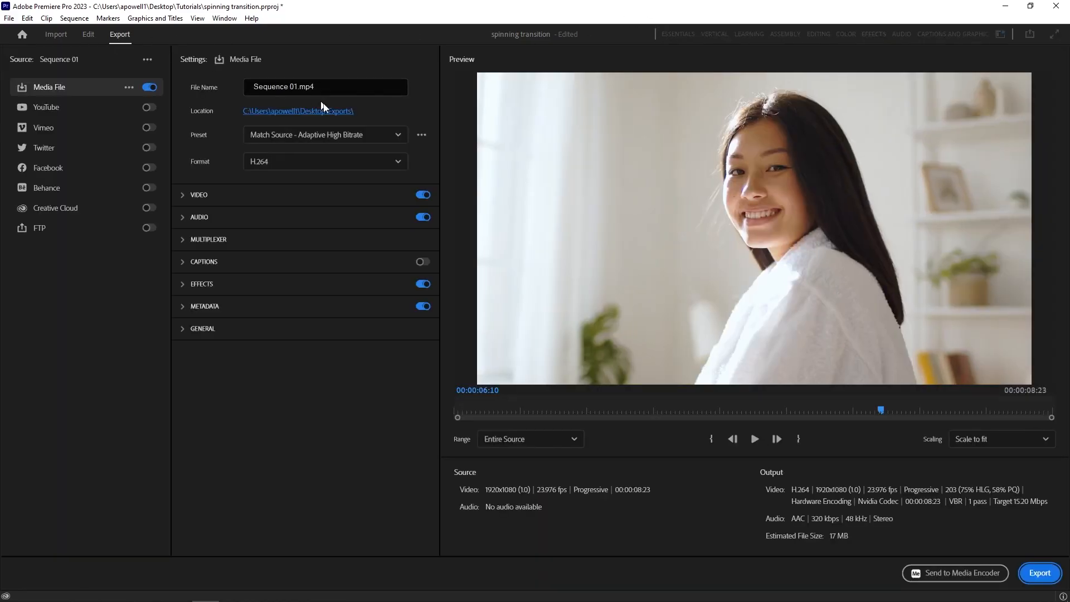